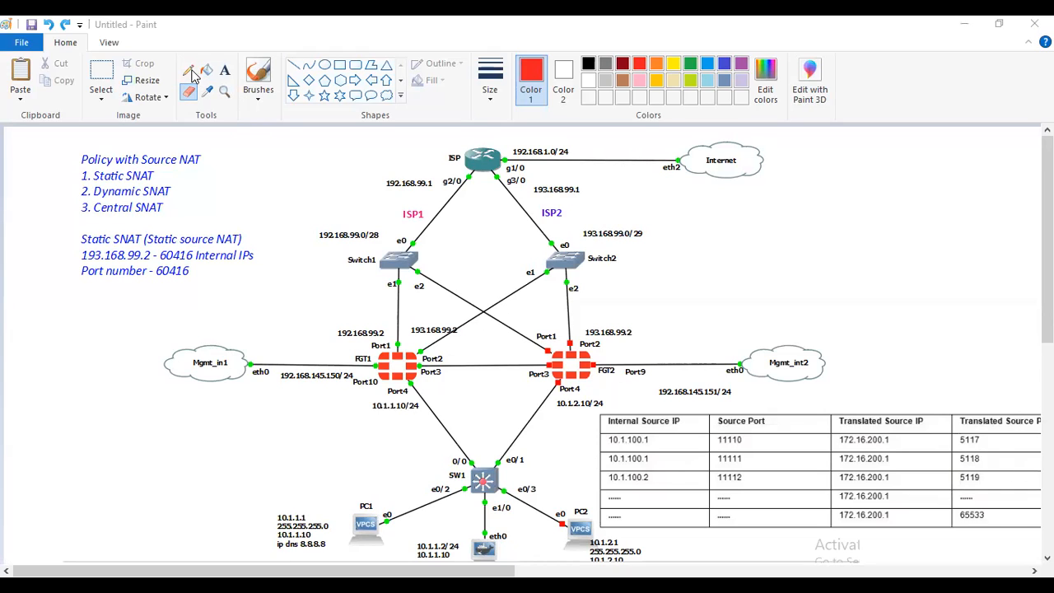
Step: Choose the Pencil tool with red as the drawing colour and set it to the second-thinnest line size
left_click(495, 103)
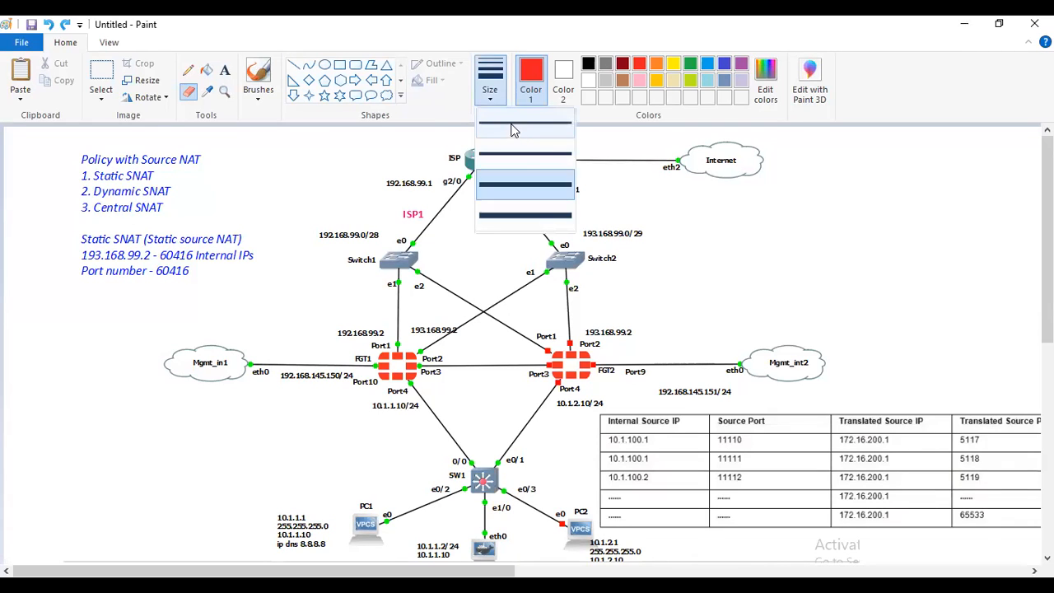
left_click(182, 75)
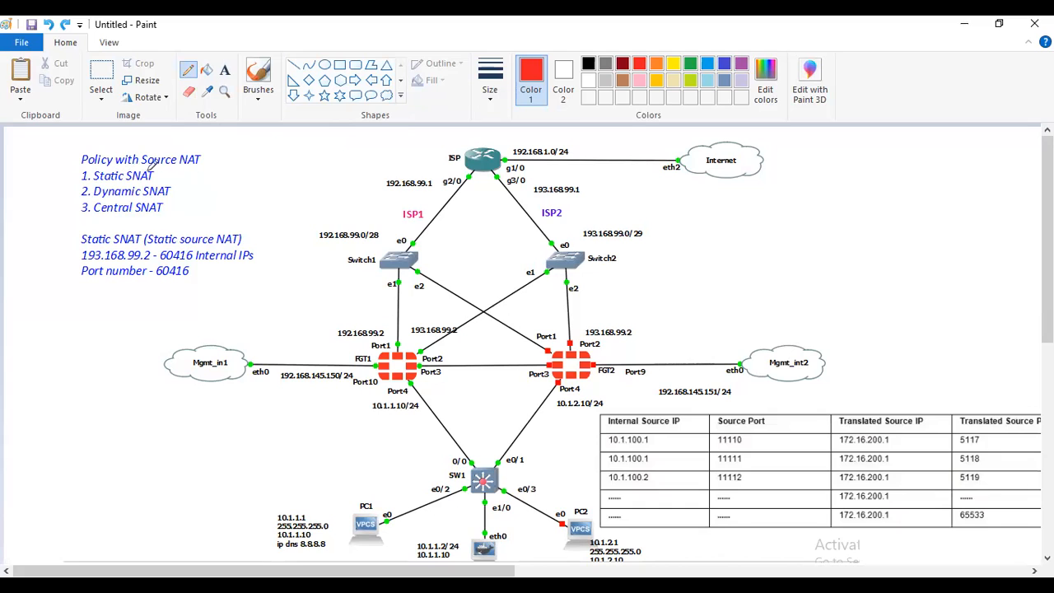
left_click(490, 87)
left_click(503, 152)
key("alt+Tab")
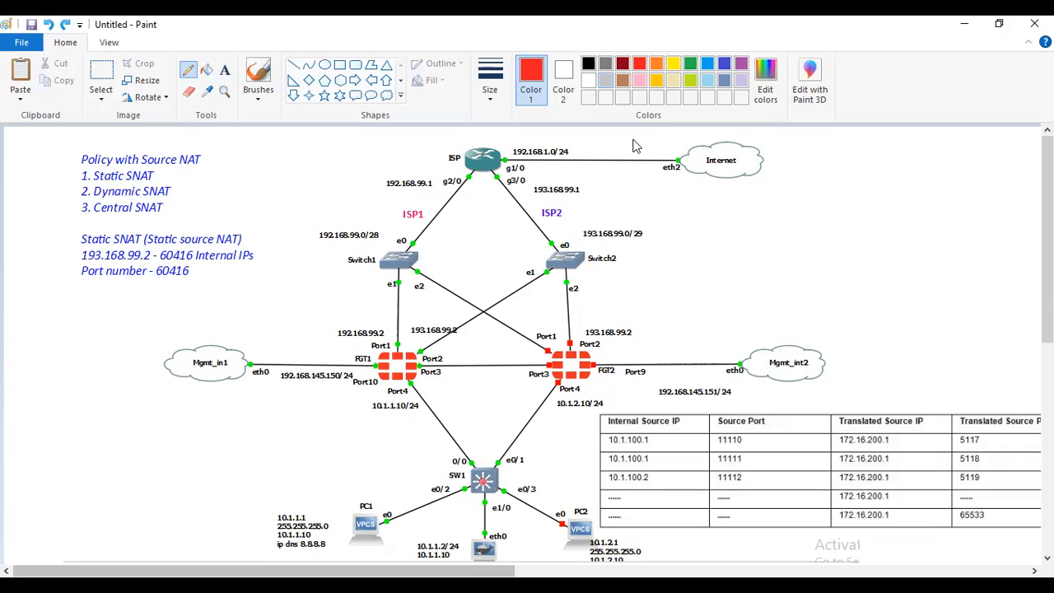
left_click(495, 94)
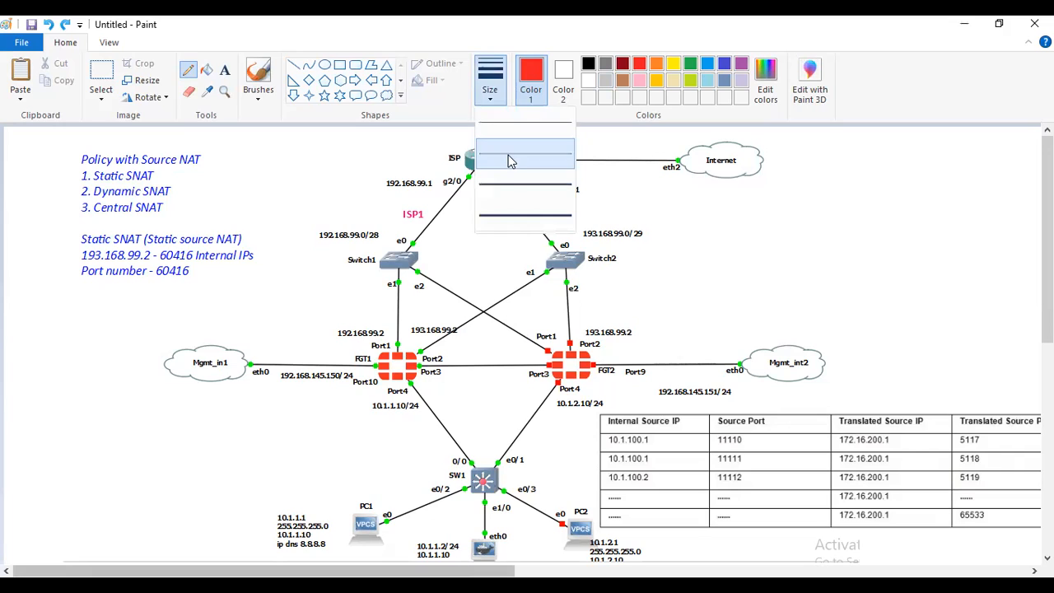
left_click(508, 155)
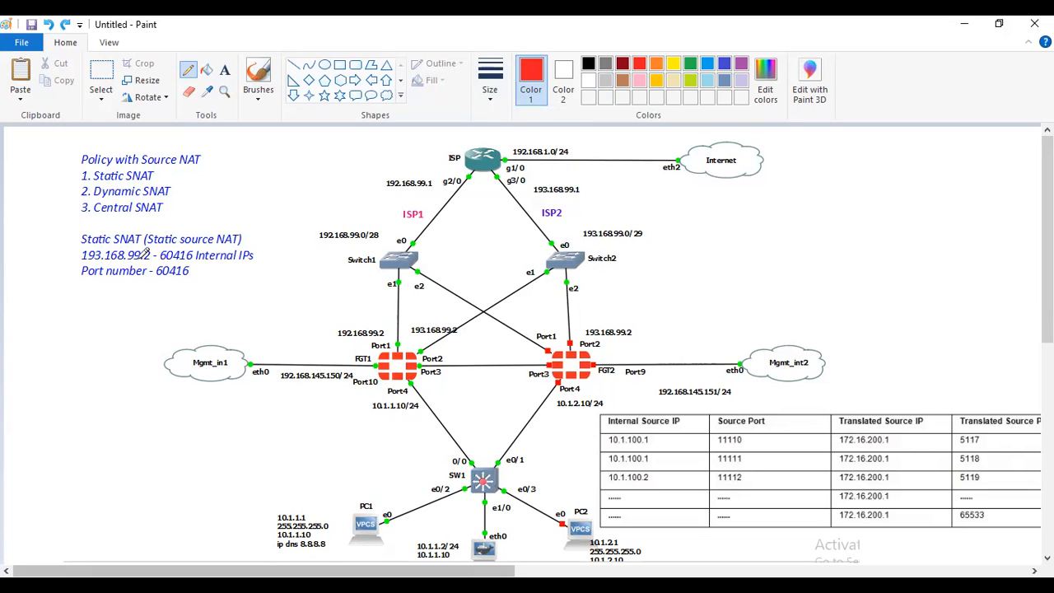
Step: Circle the internal network around SW1 and the PCs, and the 193.168.99.2 address at FGT1's Port2
scroll(363, 378, "down", 3)
scroll(361, 377, "up", 3)
scroll(381, 384, "down", 3)
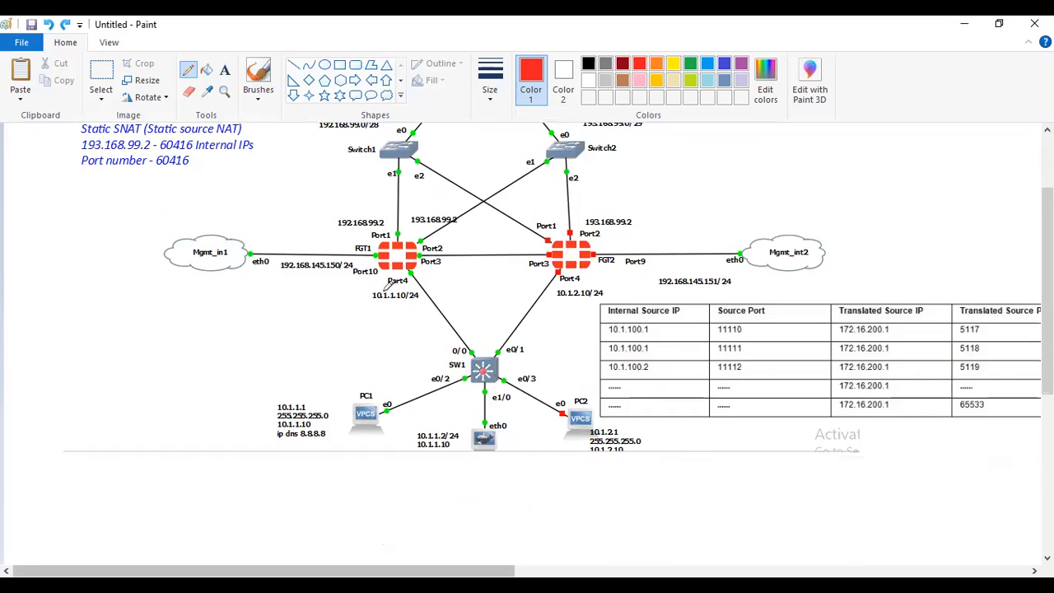
scroll(389, 286, "up", 3)
mouse_move(237, 451)
left_mouse_down()
mouse_move(319, 532)
mouse_move(564, 412)
mouse_move(272, 411)
mouse_move(259, 426)
left_mouse_up()
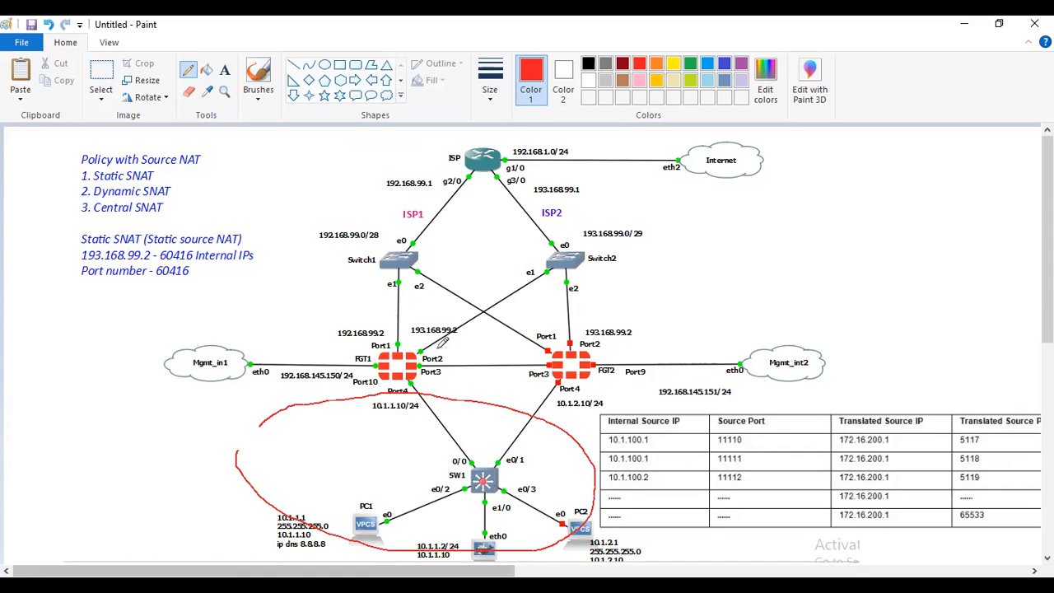
mouse_move(419, 323)
left_mouse_down()
mouse_move(471, 350)
mouse_move(436, 317)
mouse_move(420, 321)
left_mouse_up()
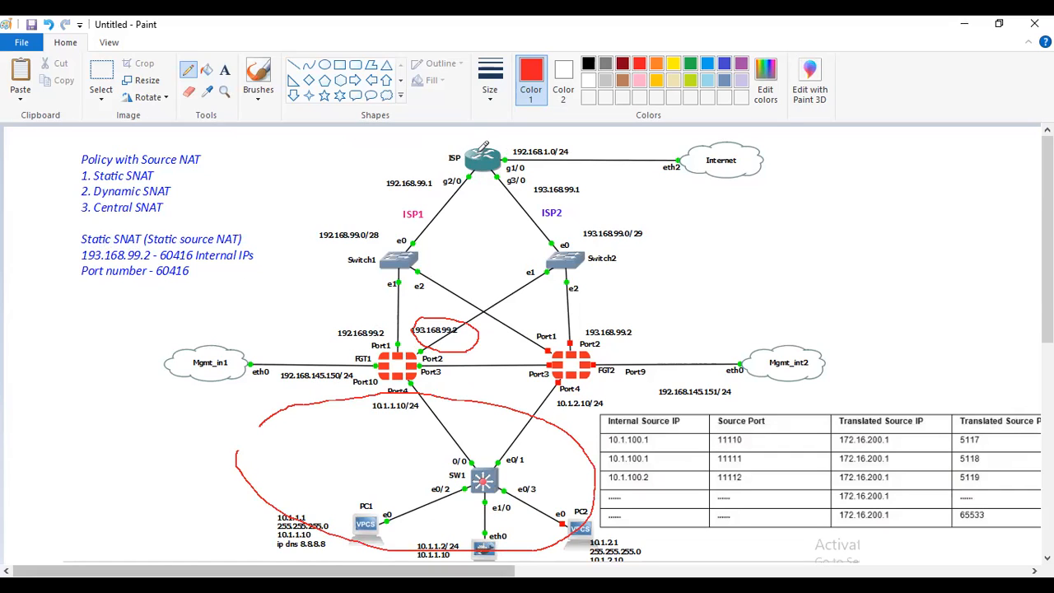
Step: Circle the ISP router and the ISP1 and ISP2 labels in red
mouse_move(445, 147)
left_mouse_down()
mouse_move(438, 157)
mouse_move(488, 135)
mouse_move(438, 149)
left_mouse_up()
mouse_move(386, 200)
left_mouse_down()
mouse_move(401, 225)
mouse_move(375, 198)
left_mouse_up()
mouse_move(544, 199)
left_mouse_down()
mouse_move(577, 231)
mouse_move(541, 198)
left_mouse_up()
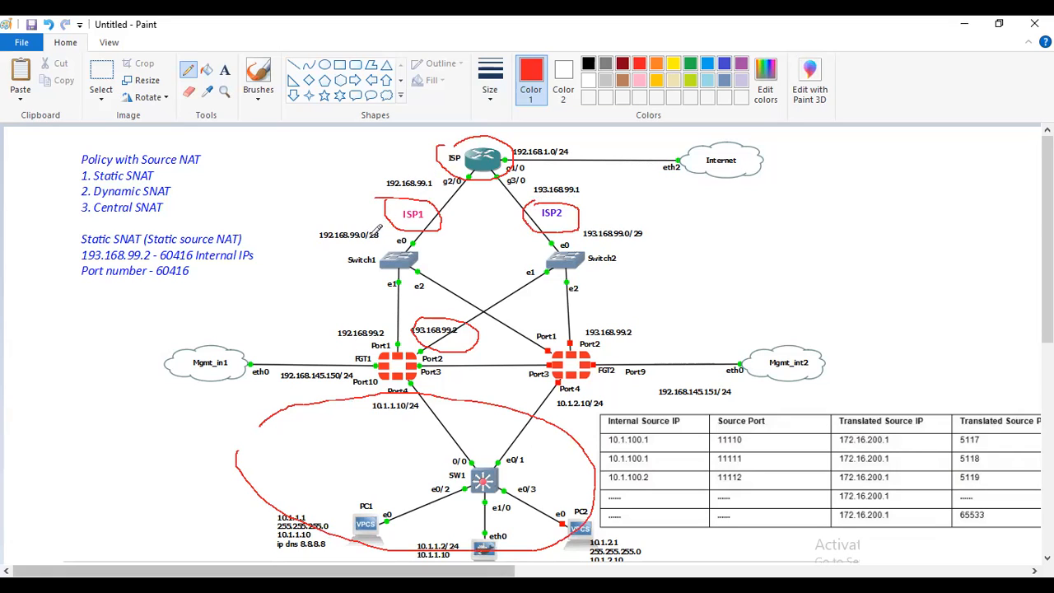
Step: Mark ISP1's 192.168.99.0/28, 192.168.99.1 and 192.168.99.2 addresses, and mark FGT1's 193.168.99.2 and the ISP2 label again
mouse_move(311, 231)
left_mouse_down()
mouse_move(310, 245)
mouse_move(403, 237)
left_mouse_up()
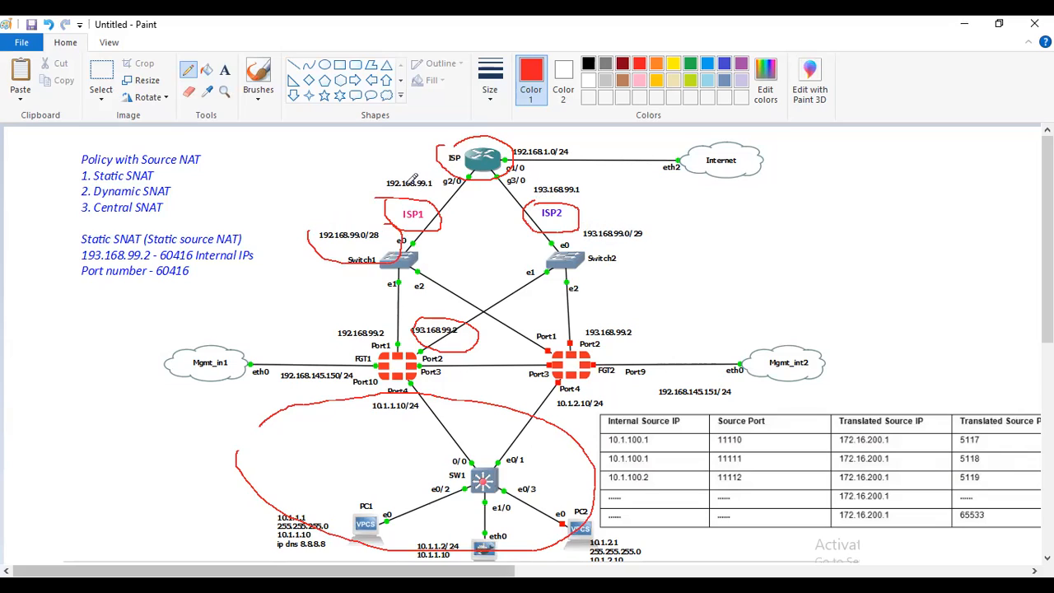
mouse_move(387, 173)
left_mouse_down()
mouse_move(377, 199)
mouse_move(452, 171)
mouse_move(392, 179)
left_mouse_up()
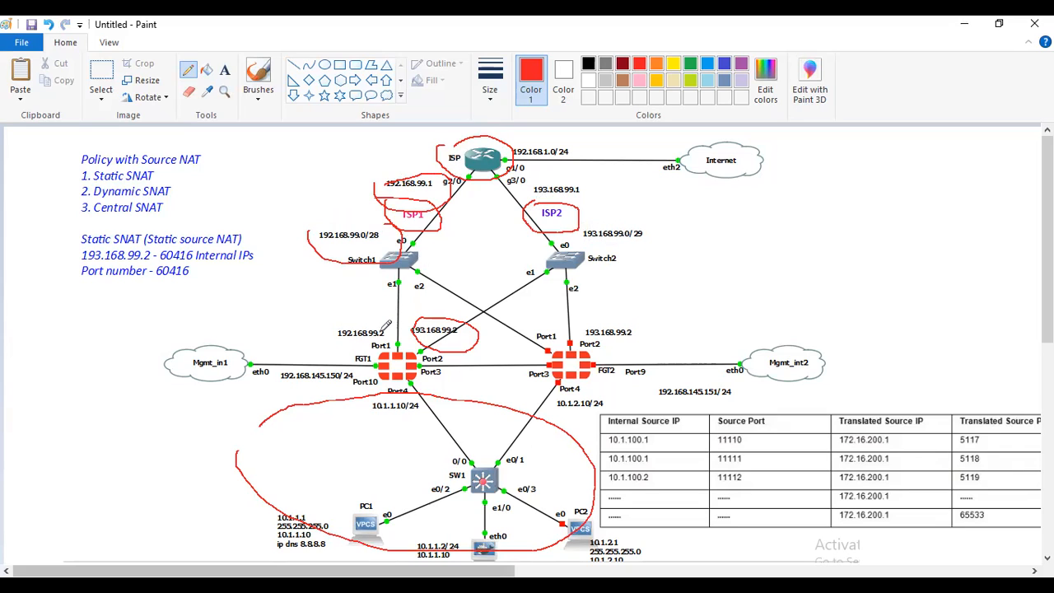
mouse_move(324, 328)
left_mouse_down()
mouse_move(360, 355)
mouse_move(389, 317)
mouse_move(329, 321)
mouse_move(326, 331)
left_mouse_up()
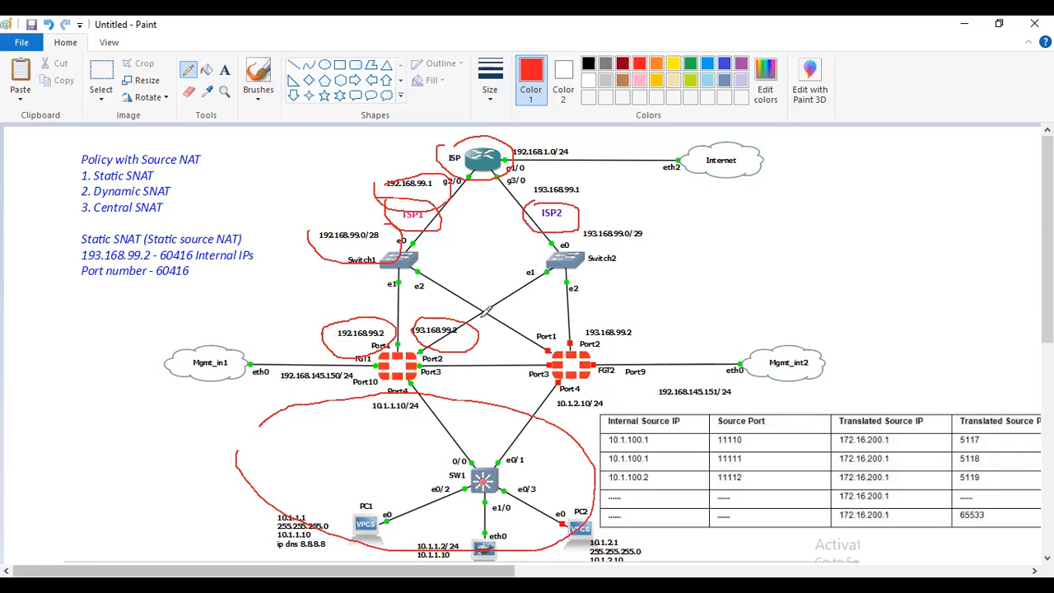
mouse_move(412, 311)
left_mouse_down()
mouse_move(421, 352)
mouse_move(472, 319)
mouse_move(435, 312)
left_mouse_up()
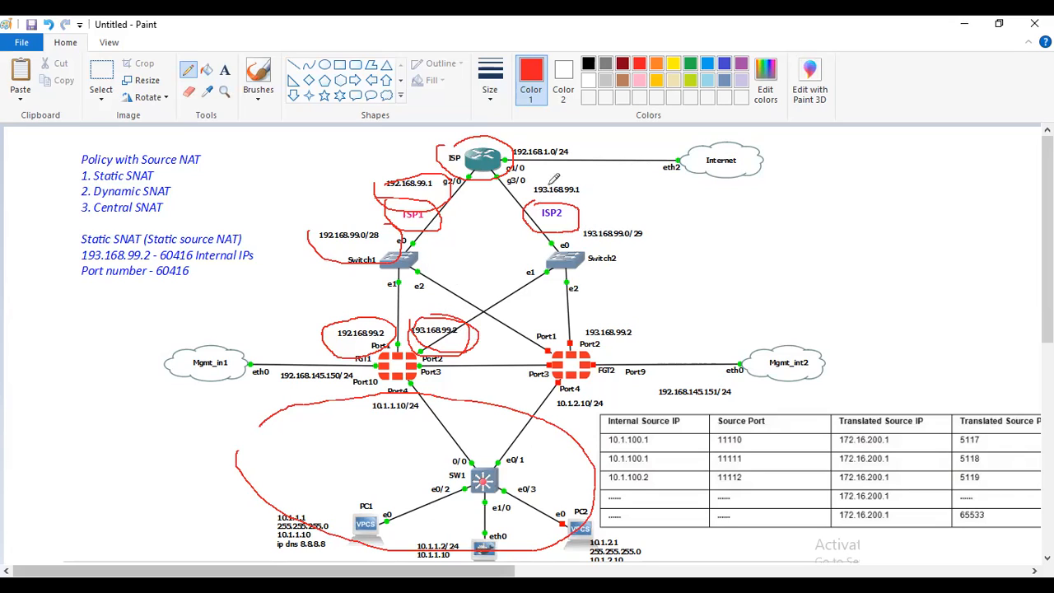
left_click_drag(522, 211, 543, 215)
Step: Circle PC1 together with its IP settings, and add a tighter circle around the settings text alone
scroll(320, 375, "down", 3)
scroll(320, 380, "up", 3)
mouse_move(289, 501)
left_mouse_down()
mouse_move(265, 504)
mouse_move(272, 545)
mouse_move(394, 517)
mouse_move(320, 491)
mouse_move(272, 504)
left_mouse_up()
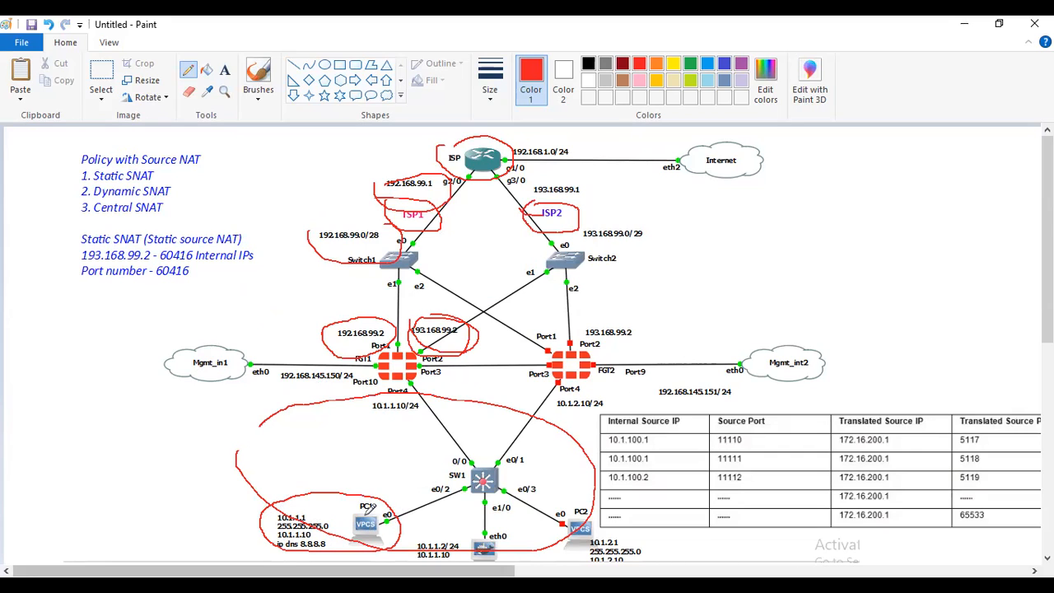
mouse_move(261, 534)
left_mouse_down()
mouse_move(323, 494)
mouse_move(269, 503)
left_mouse_up()
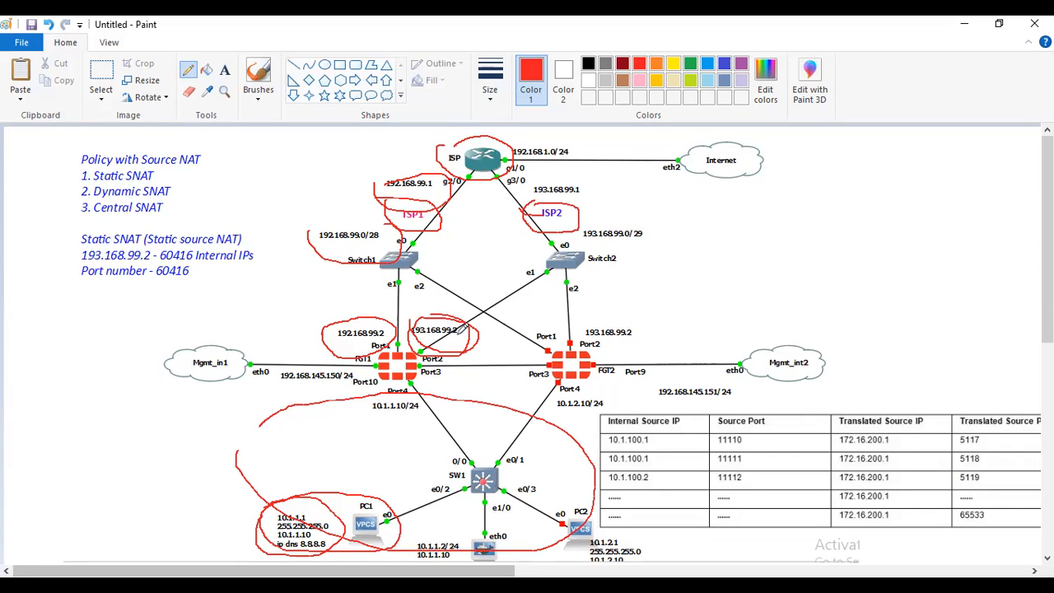
Step: Draw a wide text box in the blank area below the Internet cloud
left_click(223, 69)
left_click(679, 207)
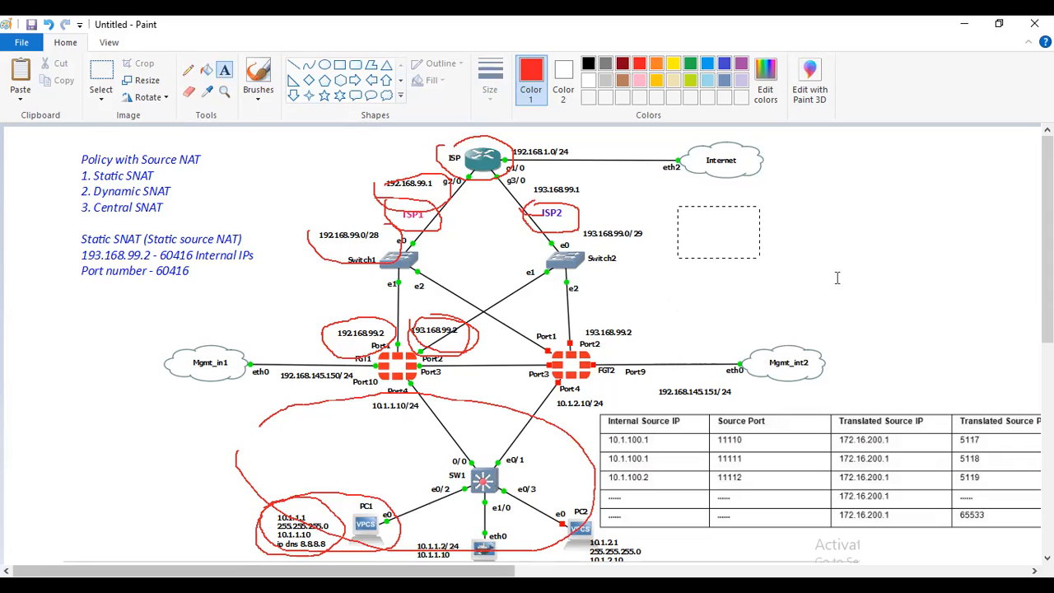
left_click_drag(968, 285, 968, 284)
type("10.1.1.1")
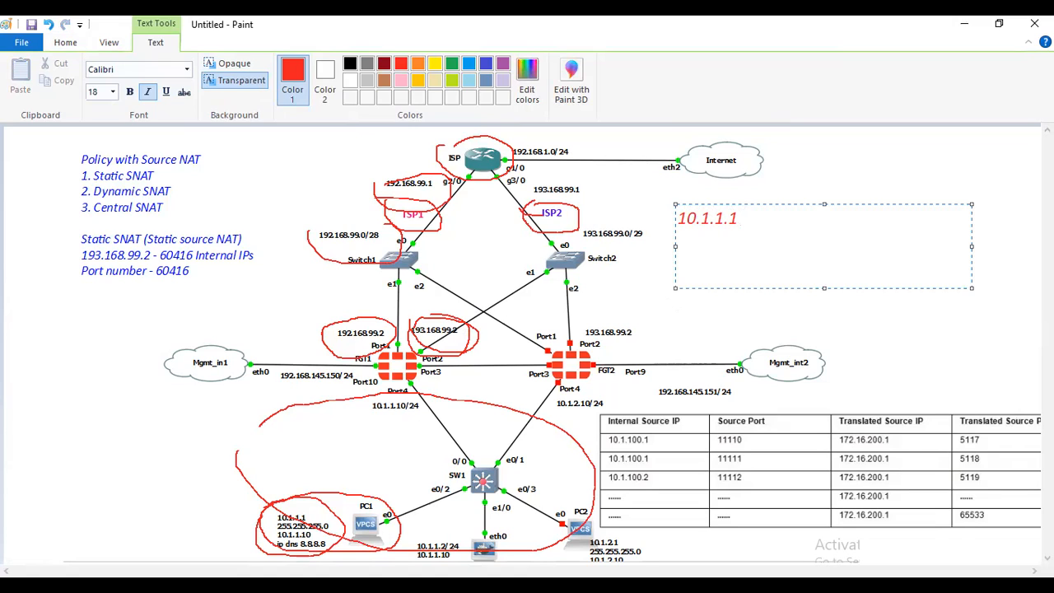
type("xx")
key("BackSpace")
key("BackSpace")
type("55")
left_click_drag(687, 215, 692, 214)
left_click_drag(766, 216, 663, 209)
Step: Enter the heading line "source ip source port no translated source ip translated source port no." in the text box
type("S")
key("BackSpace")
type("source ip  s")
key("BackSpace")
type("so")
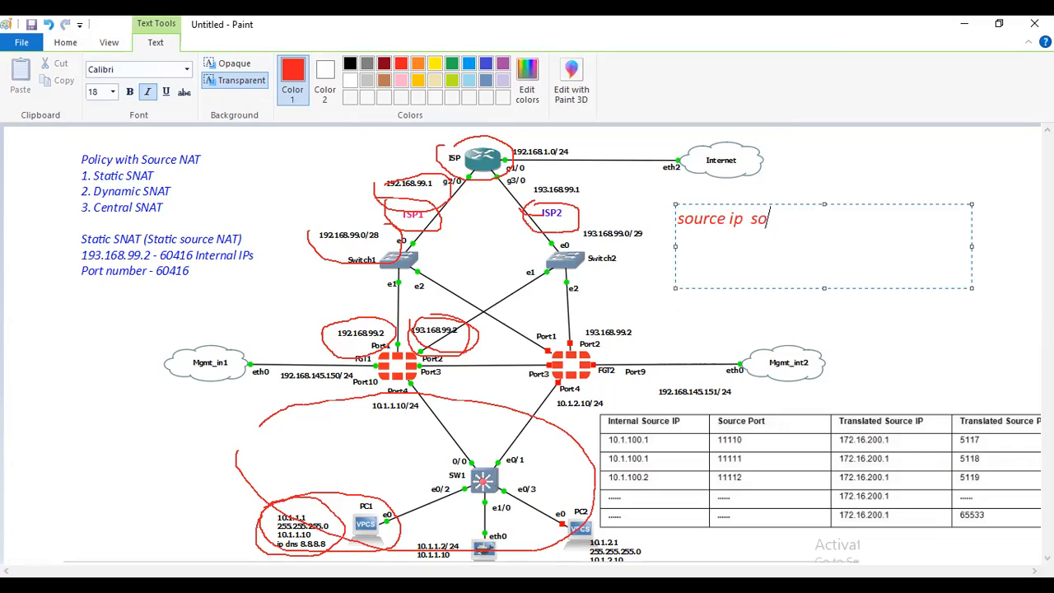
key("BackSpace")
type("port")
key("BackSpace")
key("BackSpace")
key("BackSpace")
key("BackSpace")
key("BackSpace")
type("source port no")
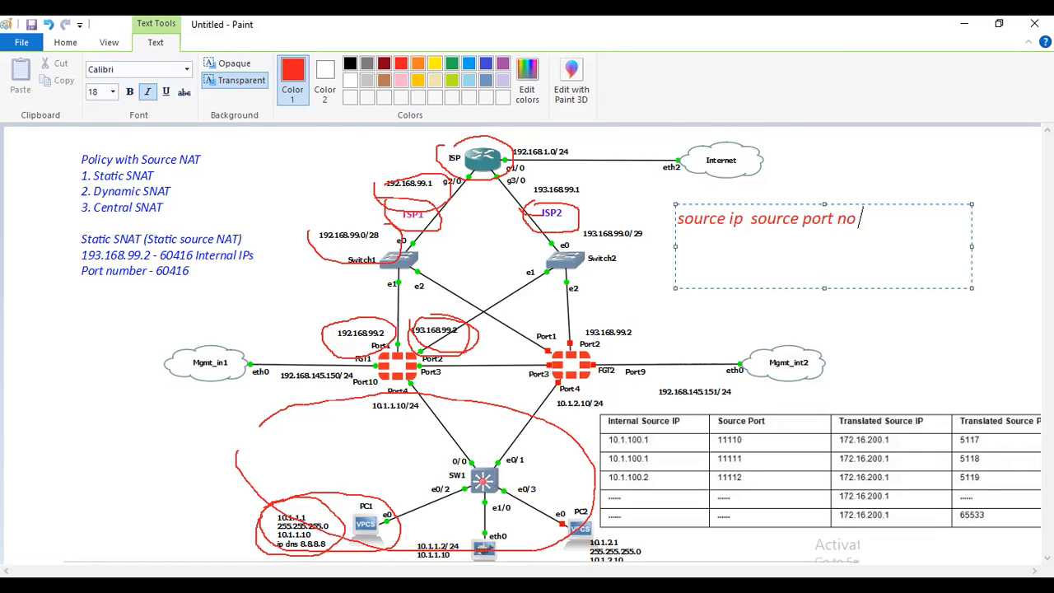
type(" translated sou")
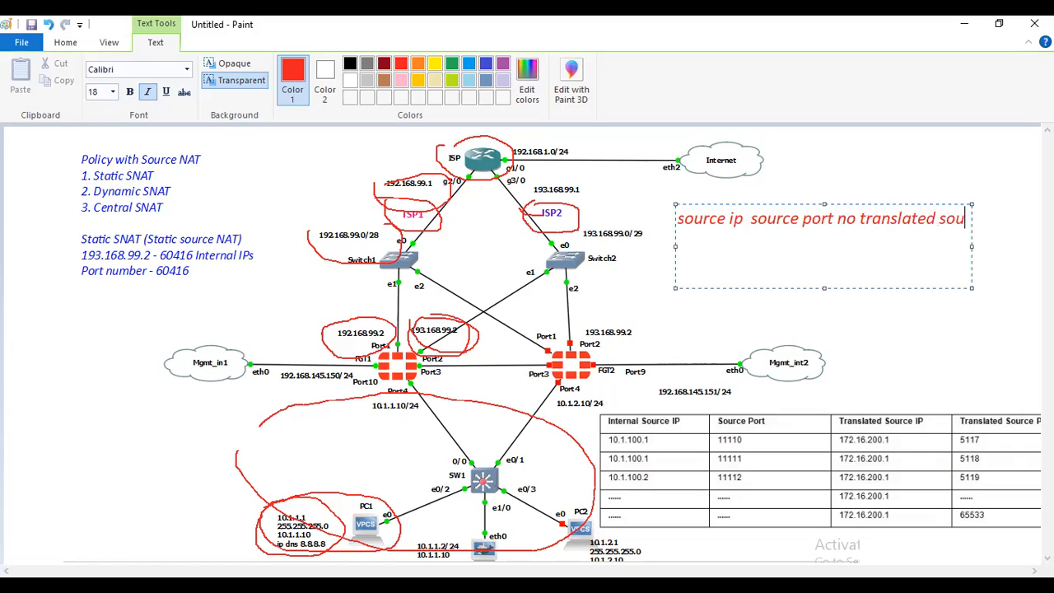
type("rceip tra")
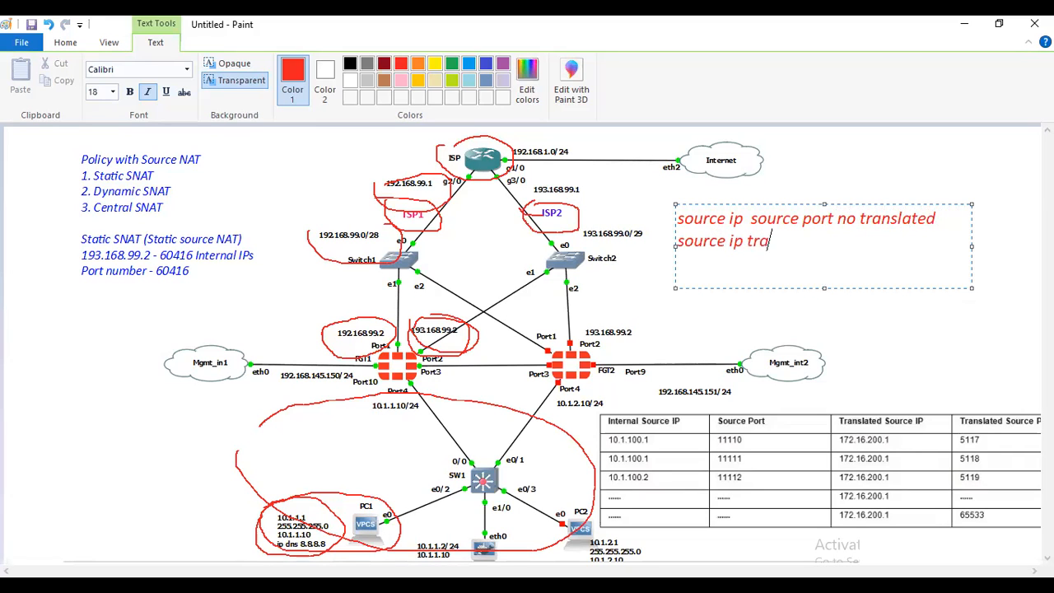
type("nslated source port no.")
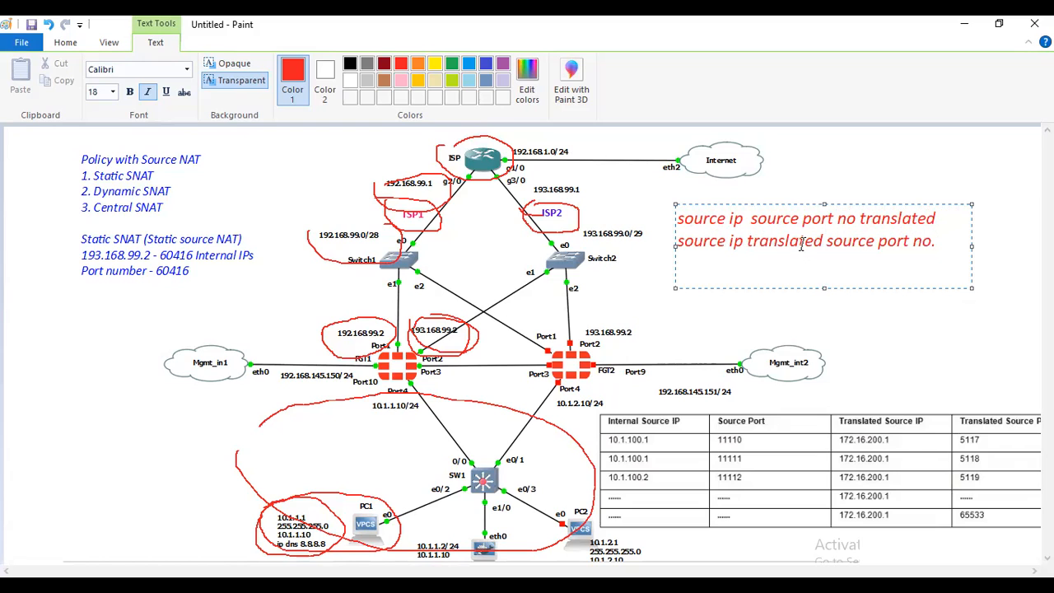
Step: Widen the text box and reduce its text to font size 11 so the headings fit on one line
key("ctrl+a")
key("ctrl+c")
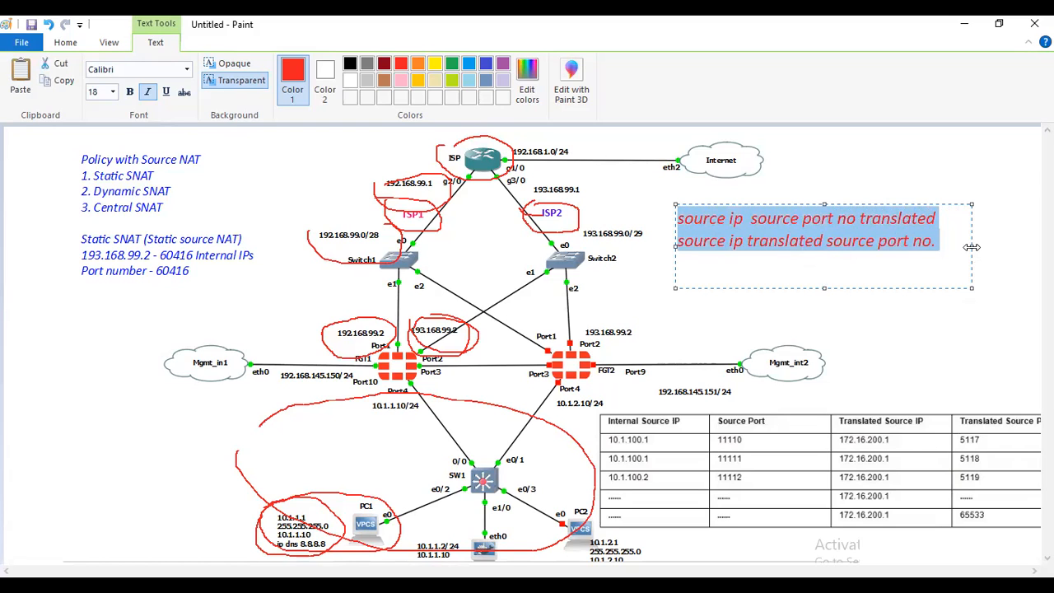
left_click_drag(970, 247, 1035, 247)
left_click(112, 92)
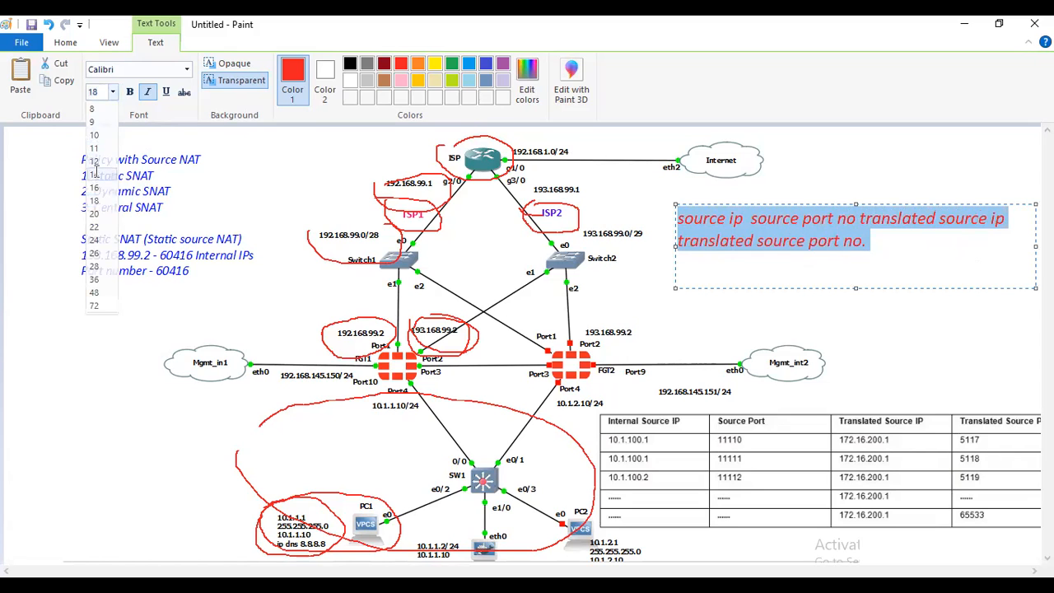
left_click(95, 174)
left_click(112, 91)
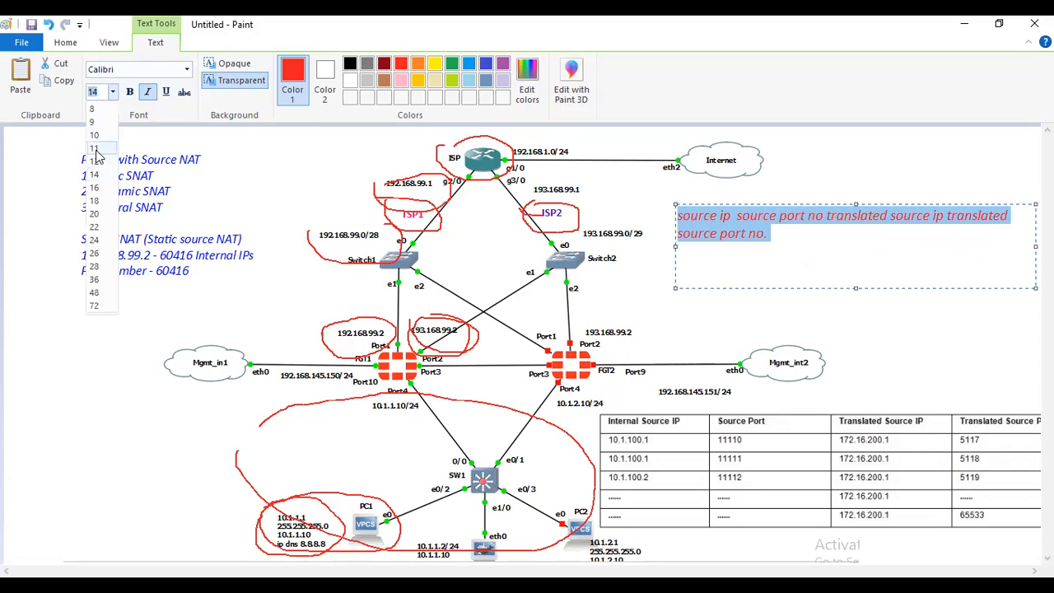
left_click(95, 158)
Step: Add a row under the headings with 10.1.1.1, 55 and 193.168.99.2, spacing the values out towards their columns
left_click(766, 239)
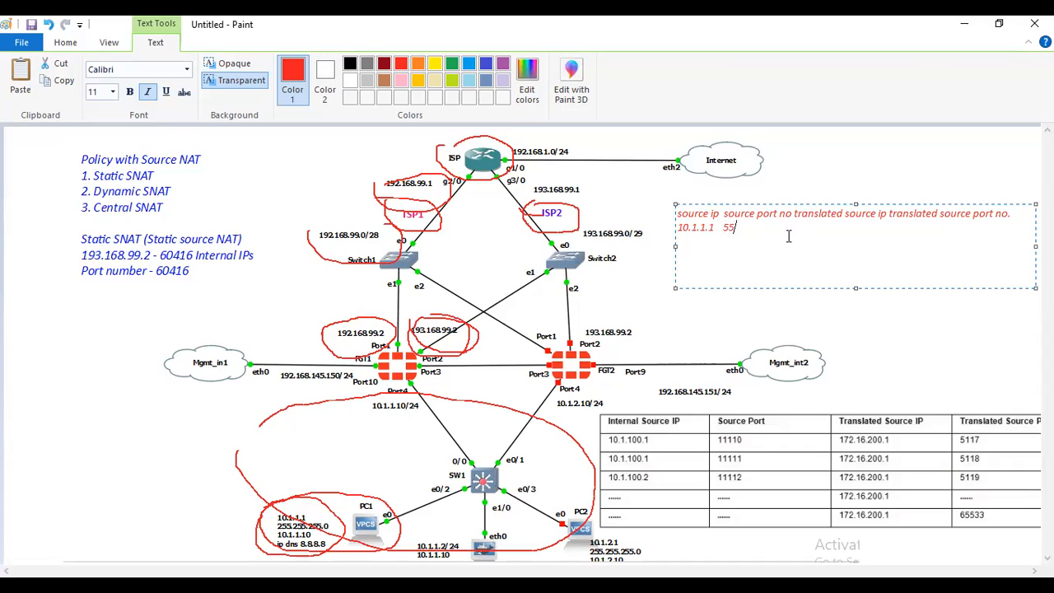
type("193.168.99.")
left_click(739, 226)
key("BackSpace")
key("BackSpace")
key("BackSpace")
key("BackSpace")
key("BackSpace")
key("BackSpace")
key("BackSpace")
key("BackSpace")
key("BackSpace")
key("BackSpace")
key("BackSpace")
key("BackSpace")
key("BackSpace")
key("BackSpace")
key("BackSpace")
key("BackSpace")
key("BackSpace")
key("BackSpace")
key("BackSpace")
key("BackSpace")
key("BackSpace")
key("BackSpace")
key("BackSpace")
type("1")
left_click(839, 227)
key("BackSpace")
type("1")
Step: Adjust the row's spacing, enter 100 as the translated source port number and finish the text
left_click(724, 227)
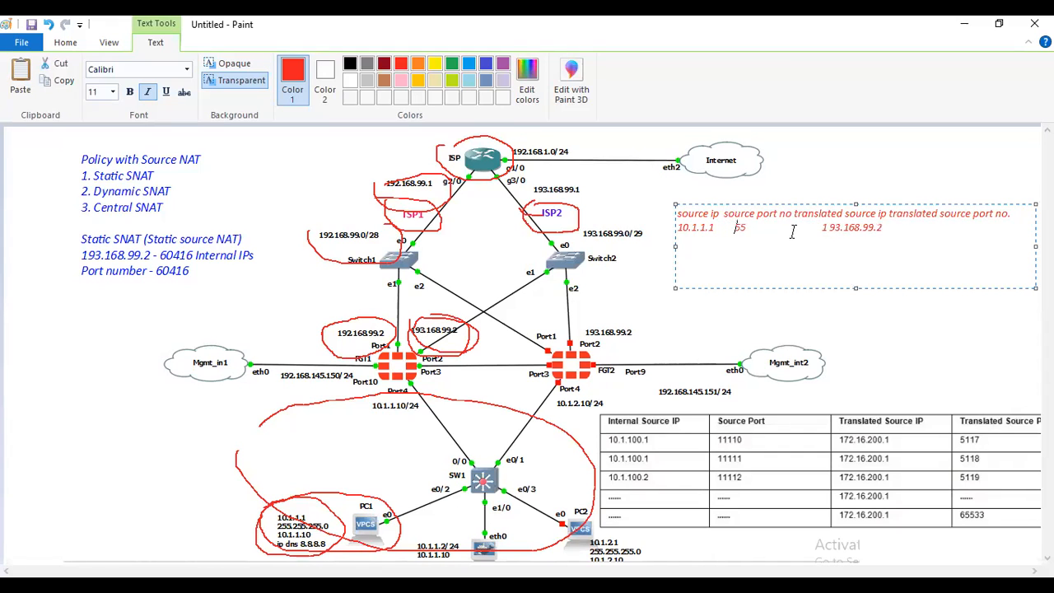
key("BackSpace")
key("BackSpace")
key("BackSpace")
key("BackSpace")
left_click(880, 230)
type("100")
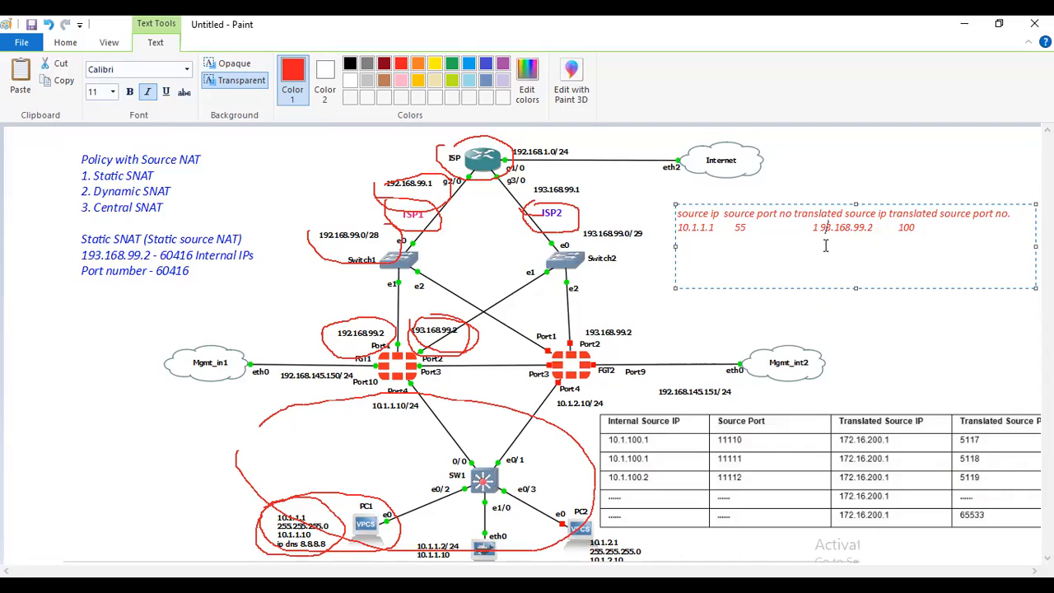
left_click(403, 200)
Step: With the Pencil tool, circle 193.168.99.2 in the new row and handwrite "60416 — inter" beneath it
left_click(188, 70)
mouse_move(808, 222)
left_mouse_down()
mouse_move(890, 245)
mouse_move(830, 221)
mouse_move(807, 226)
left_mouse_up()
mouse_move(680, 275)
left_mouse_down()
mouse_move(676, 289)
mouse_move(805, 284)
mouse_move(814, 272)
mouse_move(816, 285)
mouse_move(796, 285)
mouse_move(838, 281)
mouse_move(846, 270)
left_mouse_up()
left_click(796, 262)
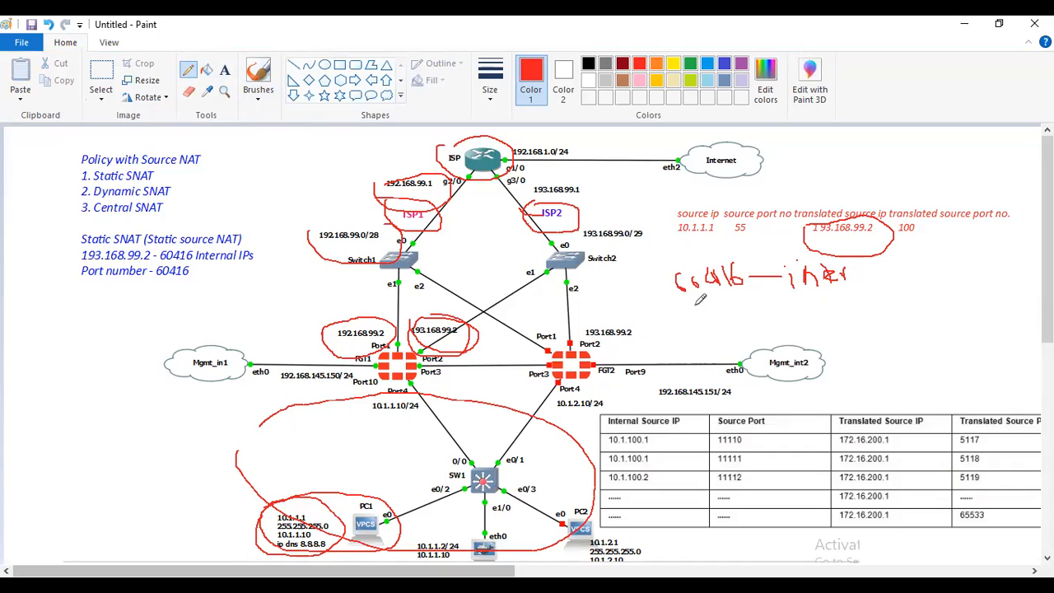
Step: Handwrite a second short line under the 60416 note and circle the whole note
mouse_move(697, 308)
left_mouse_down()
mouse_move(700, 327)
mouse_move(738, 305)
mouse_move(759, 307)
left_mouse_up()
left_click(723, 317)
mouse_move(764, 298)
left_mouse_down()
mouse_move(766, 309)
mouse_move(772, 296)
left_mouse_up()
left_click(733, 324)
mouse_move(681, 247)
left_mouse_down()
mouse_move(669, 269)
mouse_move(836, 247)
mouse_move(724, 248)
left_mouse_up()
Step: Review the annotated diagram and the SDWAN topology in GNS3, and return to Paint
scroll(439, 317, "down", 3)
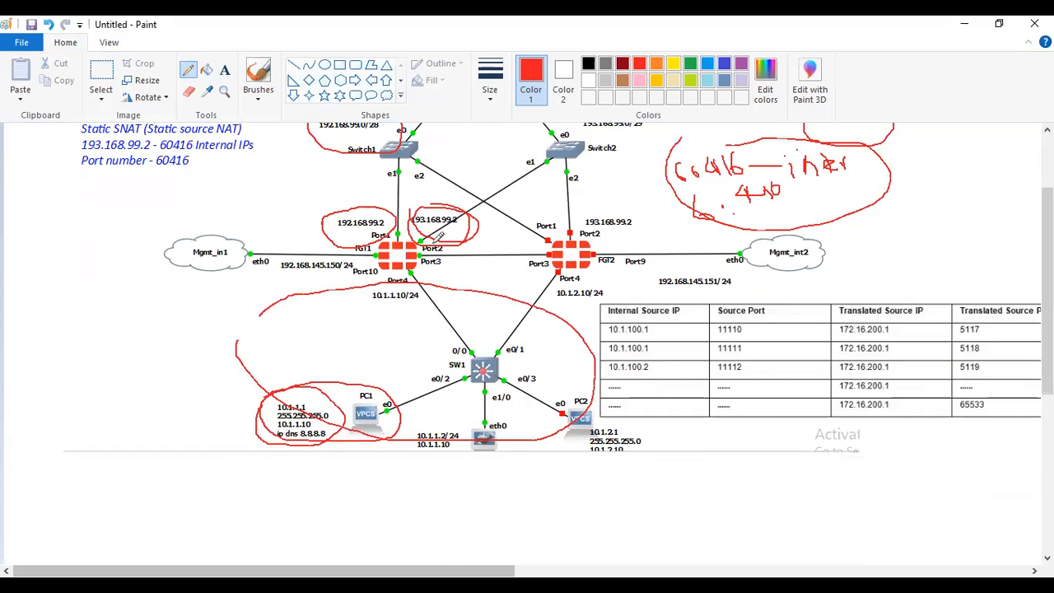
scroll(435, 239, "up", 3)
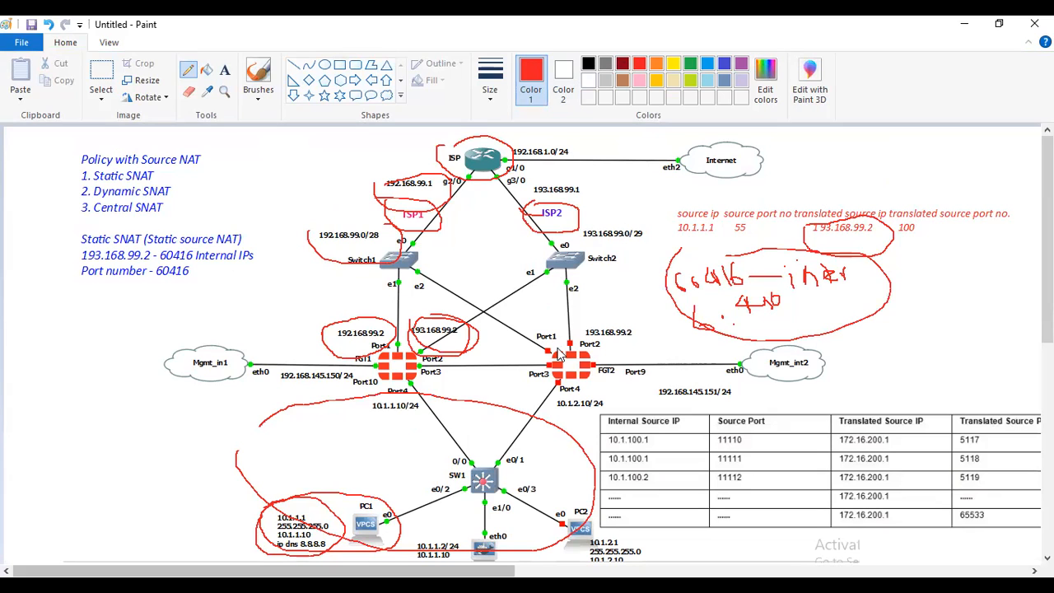
key("alt+Tab")
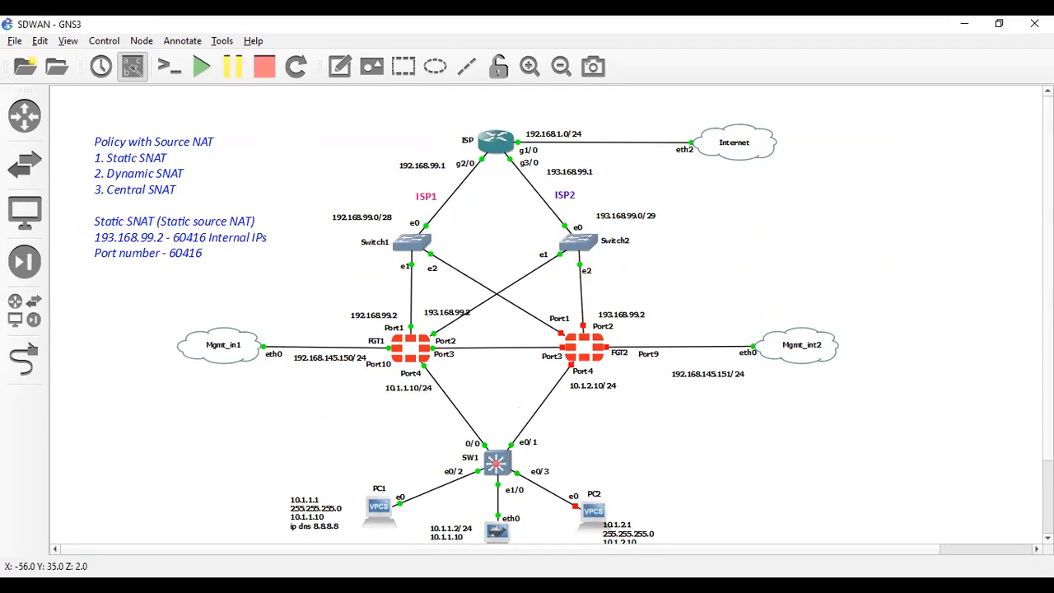
scroll(527, 312, "down", 1)
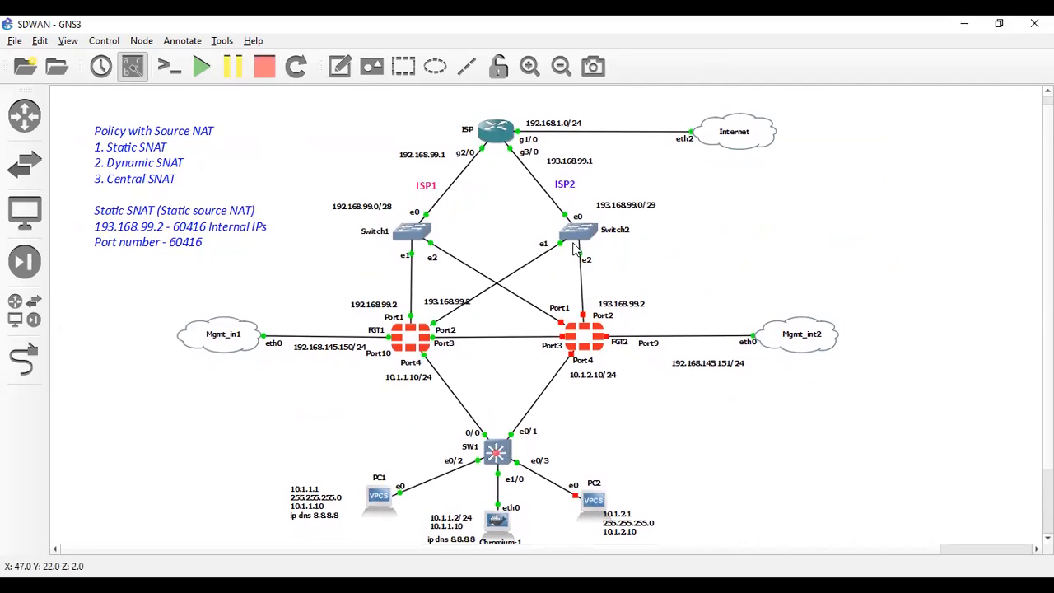
key("alt+Tab")
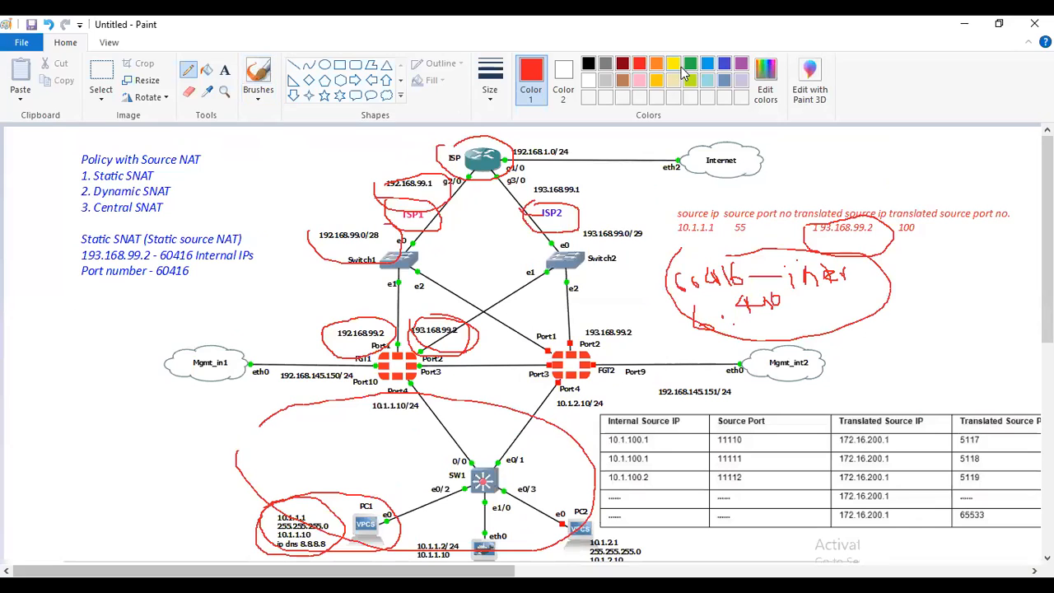
Step: With the Pencil in light blue, circle the ISP router, the ISP1–ISP2 link area, the 192.168.1.0/24 label and the FGT1 firewall
left_click(706, 68)
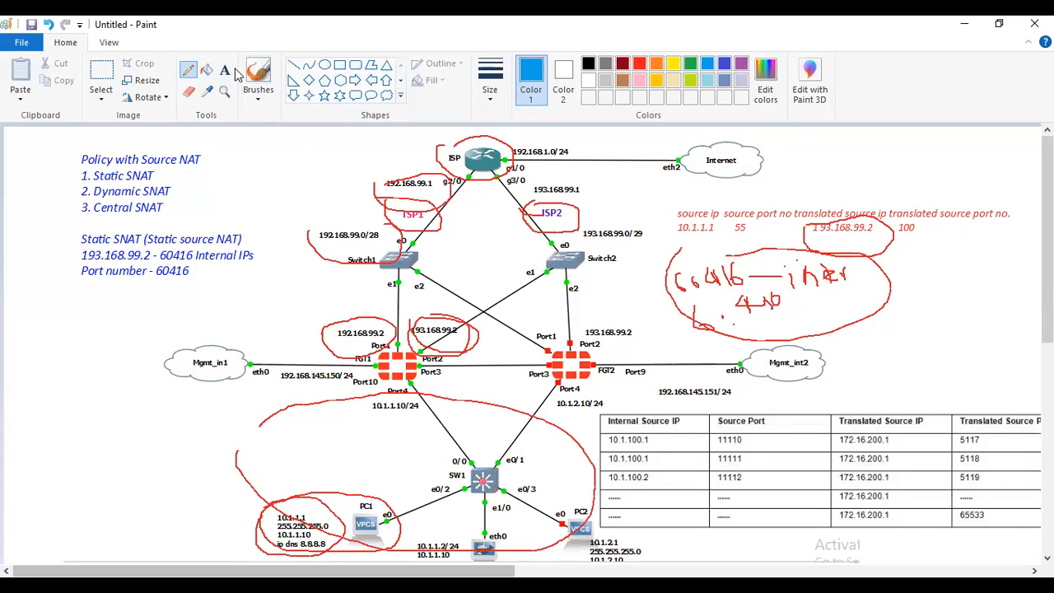
mouse_move(446, 135)
left_mouse_down()
mouse_move(429, 163)
mouse_move(580, 166)
mouse_move(427, 137)
left_mouse_up()
mouse_move(376, 173)
left_mouse_down()
mouse_move(463, 306)
mouse_move(544, 207)
mouse_move(410, 184)
left_mouse_up()
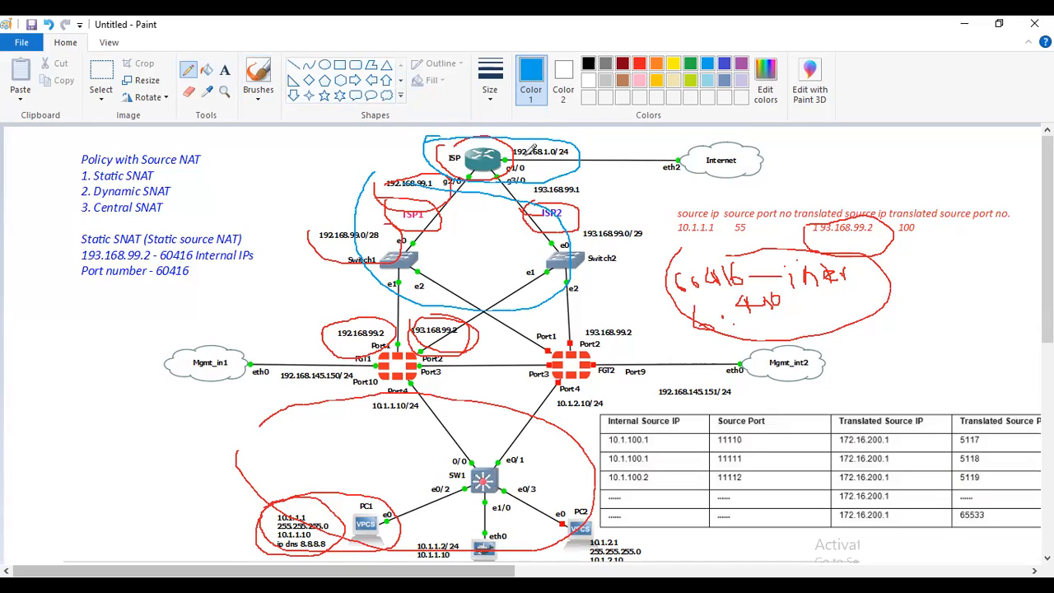
left_click_drag(504, 165, 579, 130)
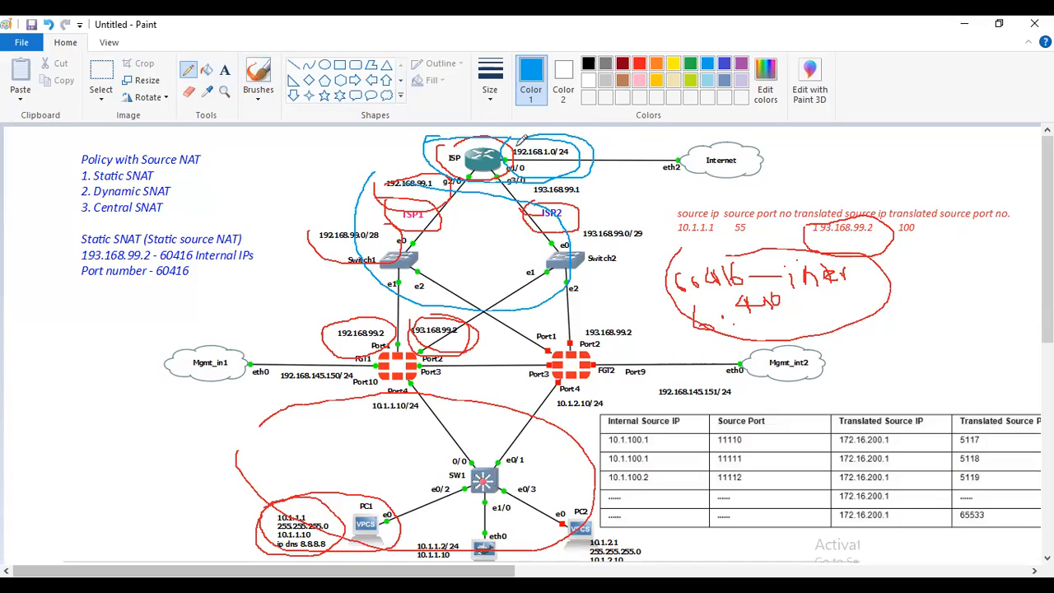
mouse_move(535, 173)
left_mouse_down()
mouse_move(568, 129)
mouse_move(506, 148)
mouse_move(577, 199)
mouse_move(541, 146)
mouse_move(610, 170)
mouse_move(519, 135)
left_mouse_up()
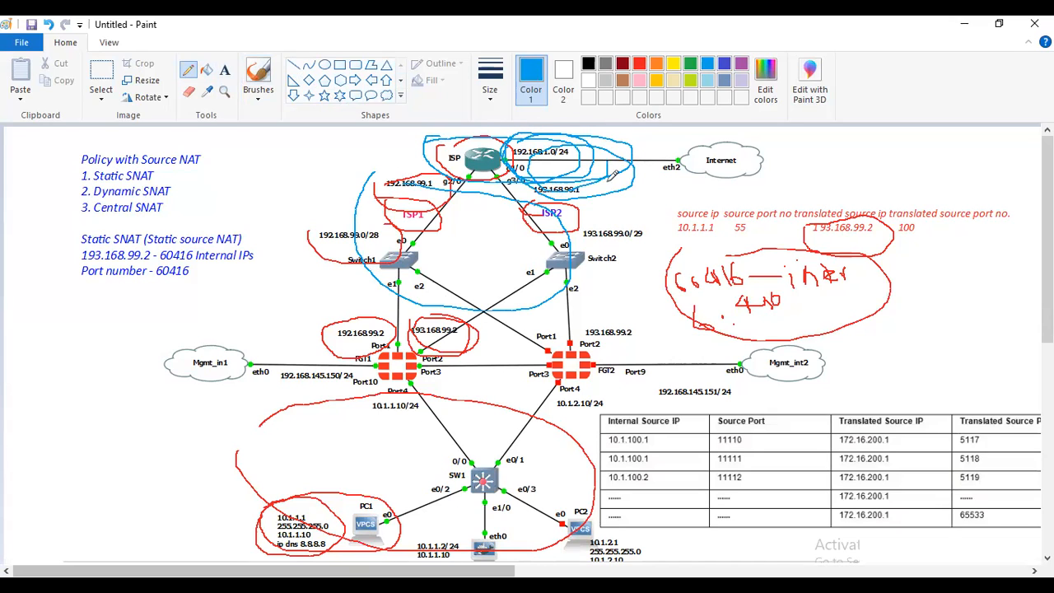
mouse_move(533, 190)
left_mouse_down()
mouse_move(569, 132)
mouse_move(535, 137)
left_mouse_up()
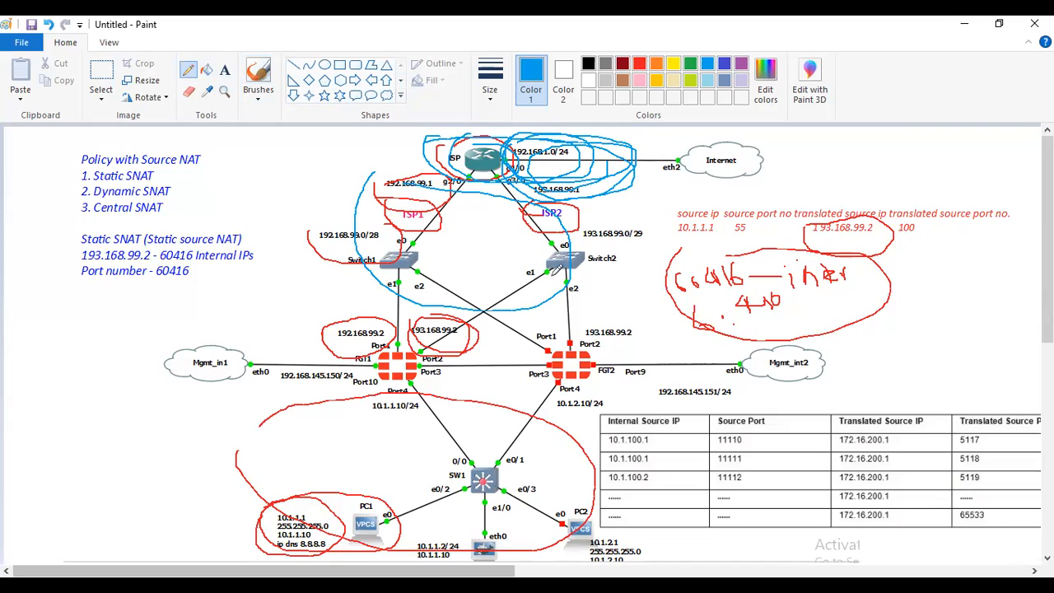
mouse_move(349, 350)
left_mouse_down()
mouse_move(450, 362)
mouse_move(377, 341)
mouse_move(403, 399)
mouse_move(370, 342)
left_mouse_up()
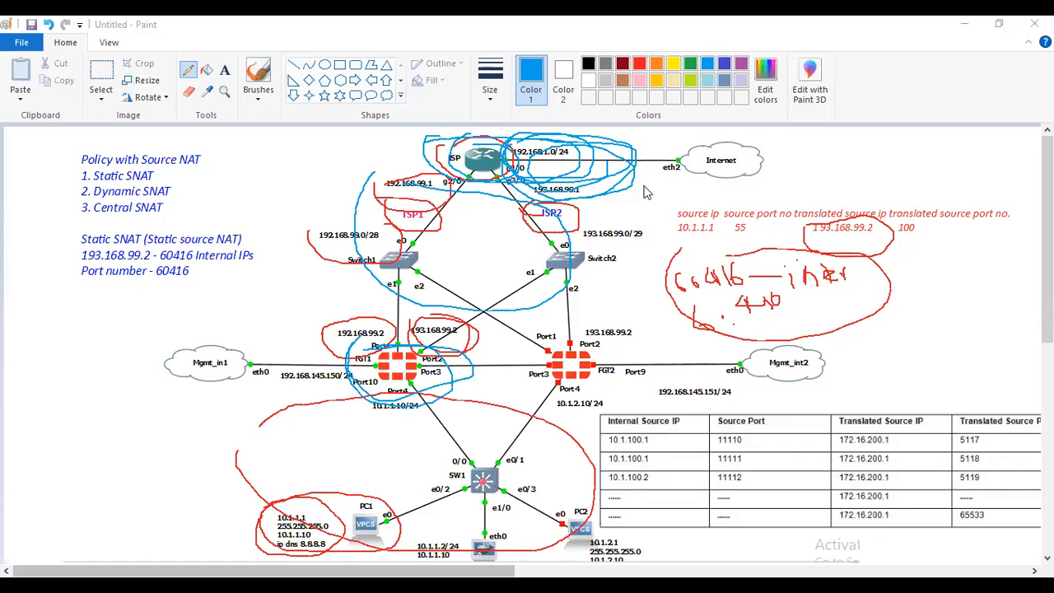
Step: Switch to the FortiGate login page in Chrome, log in as admin with the account password and view the status dashboard
key("alt+Tab")
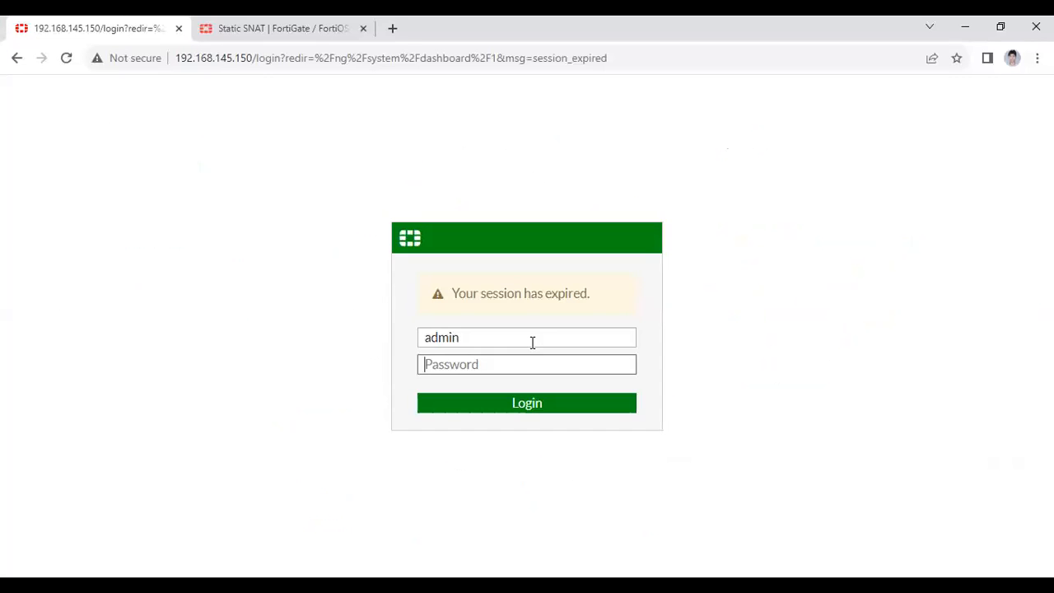
type("•••")
key("Return")
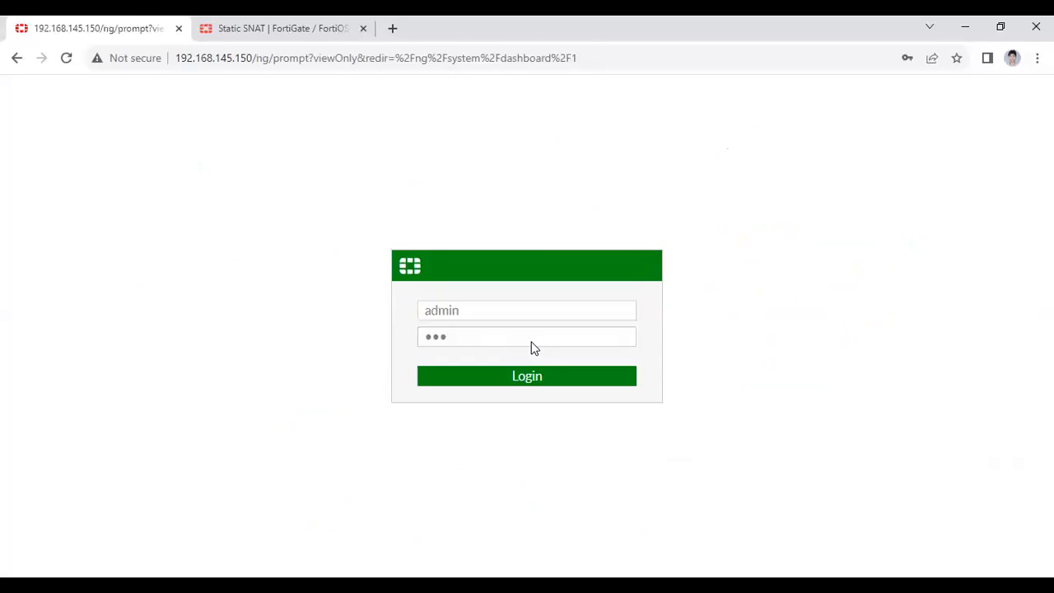
left_click(613, 403)
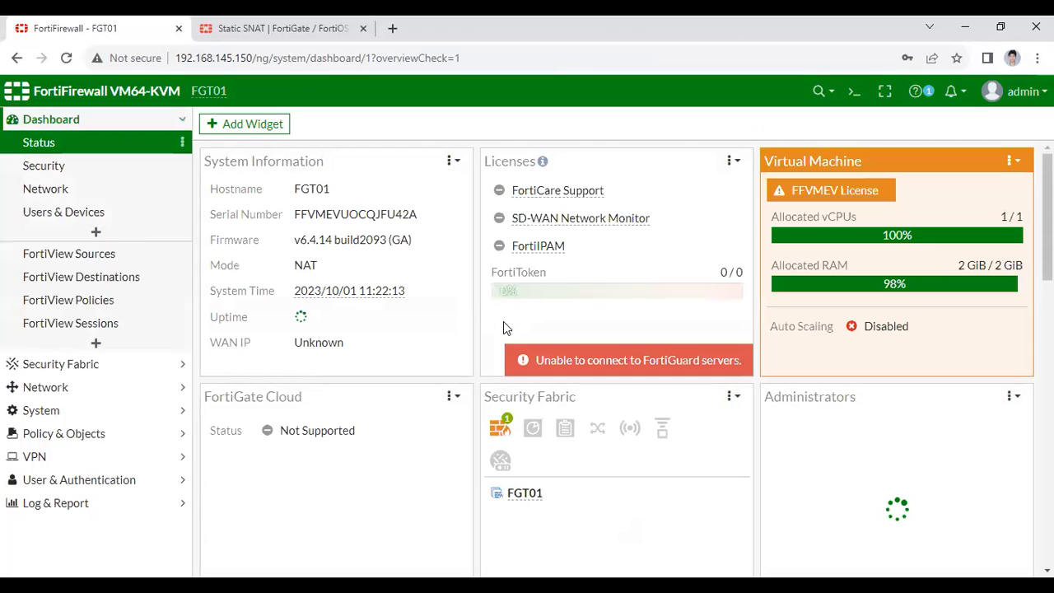
scroll(503, 323, "down", 2)
scroll(506, 329, "up", 1)
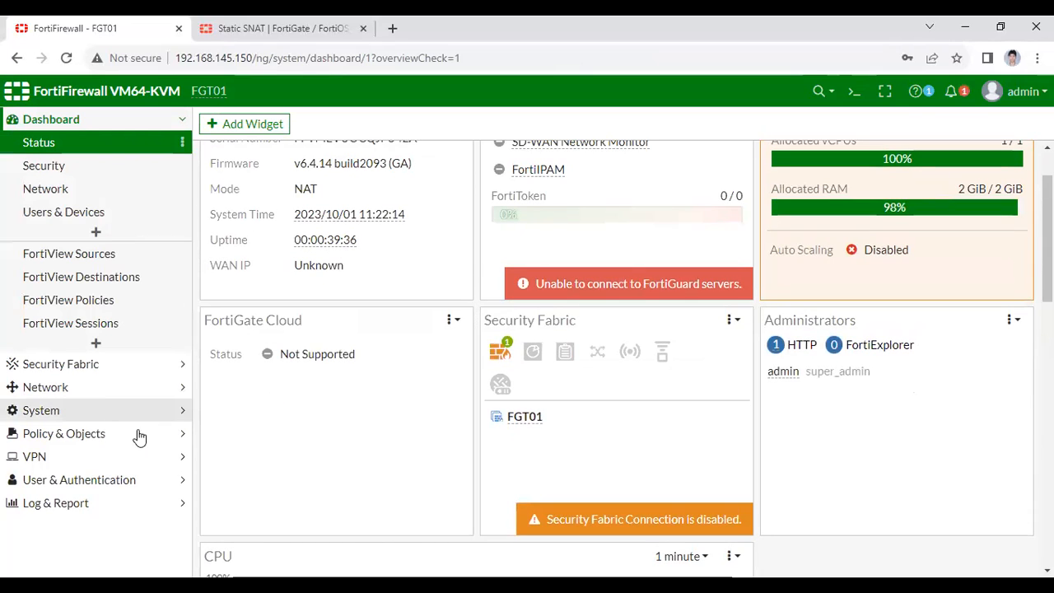
Step: Review the WAN1 and WAN2 interfaces in the network interface list, check the virtual-wan-link SD-WAN zone and leave it unedited
left_click(177, 388)
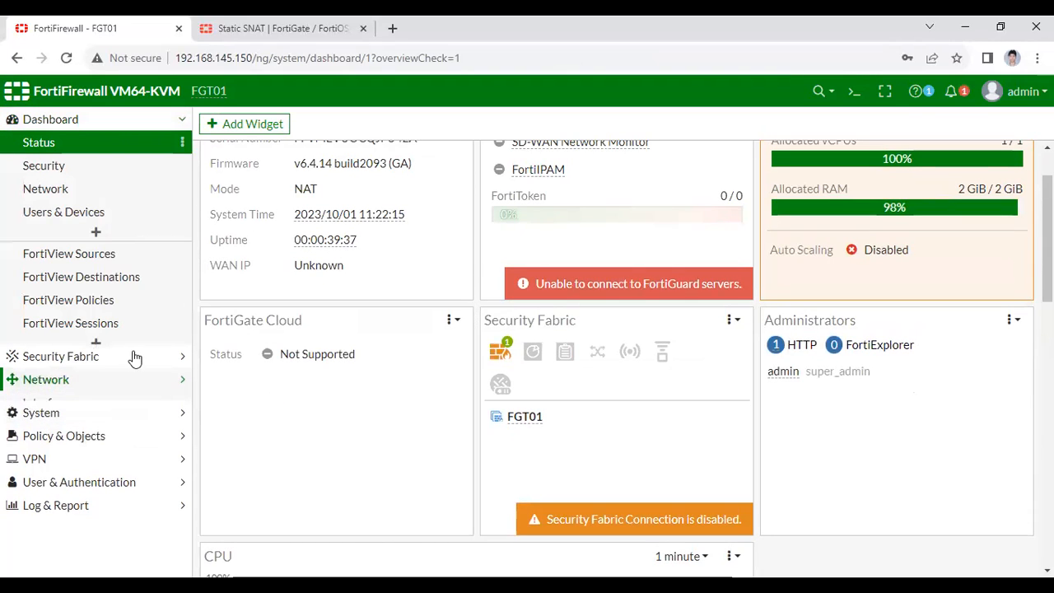
left_click(70, 198)
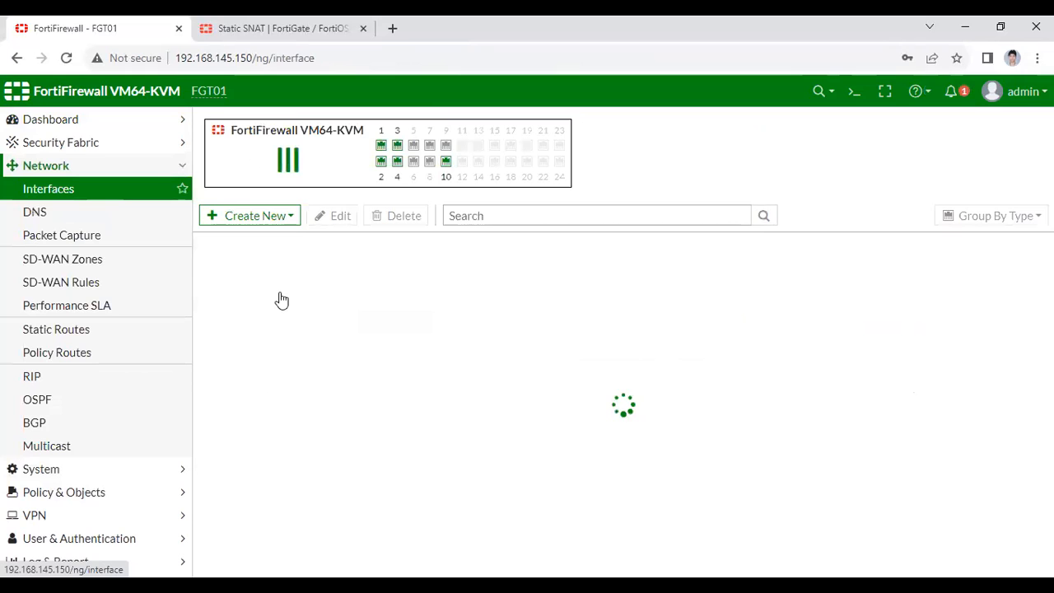
scroll(282, 366, "down", 5)
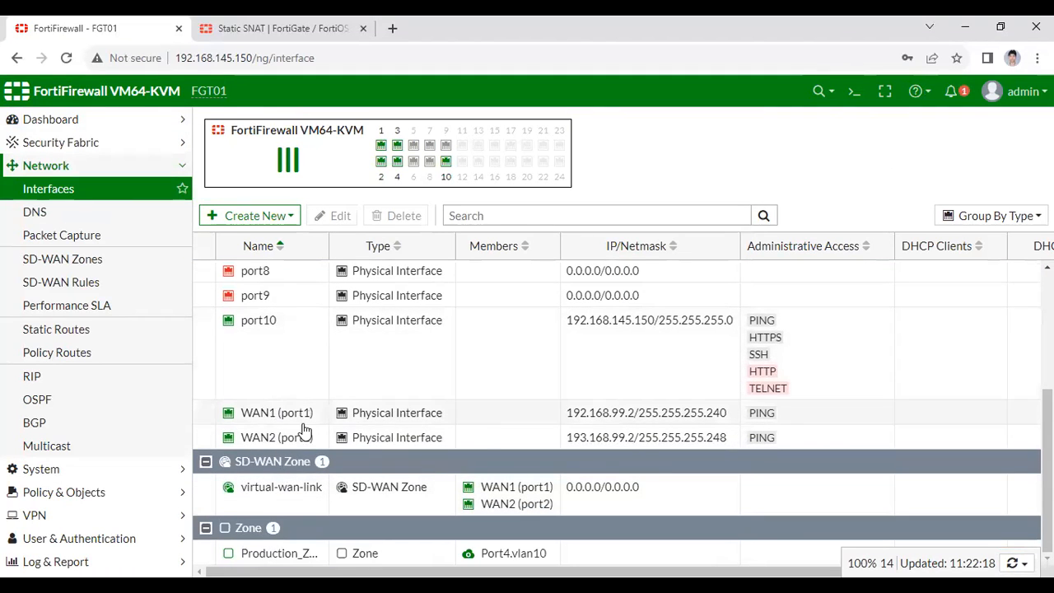
scroll(319, 445, "up", 1)
scroll(319, 445, "down", 1)
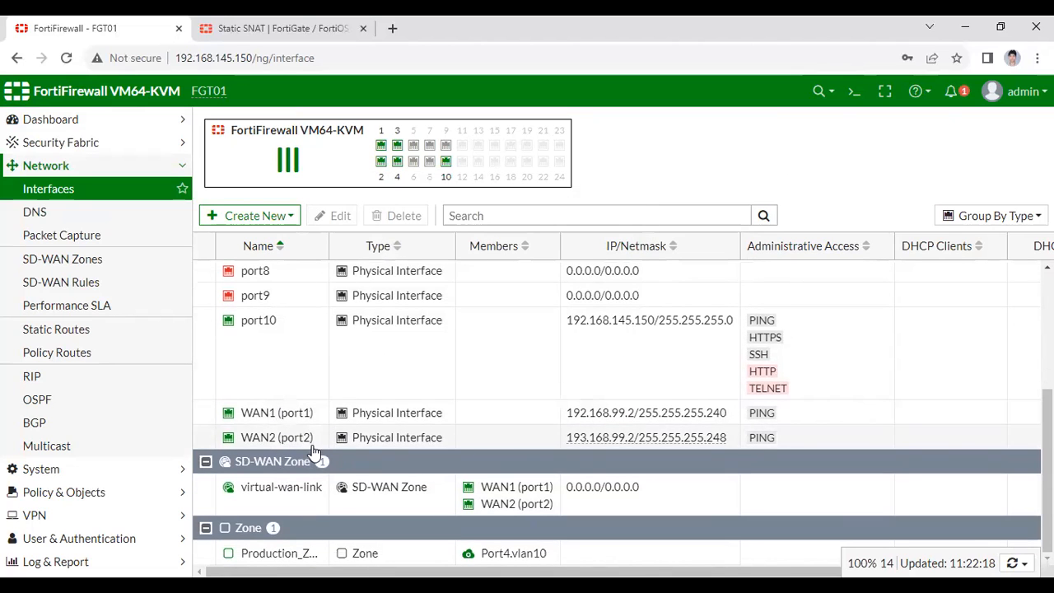
double_click(404, 501)
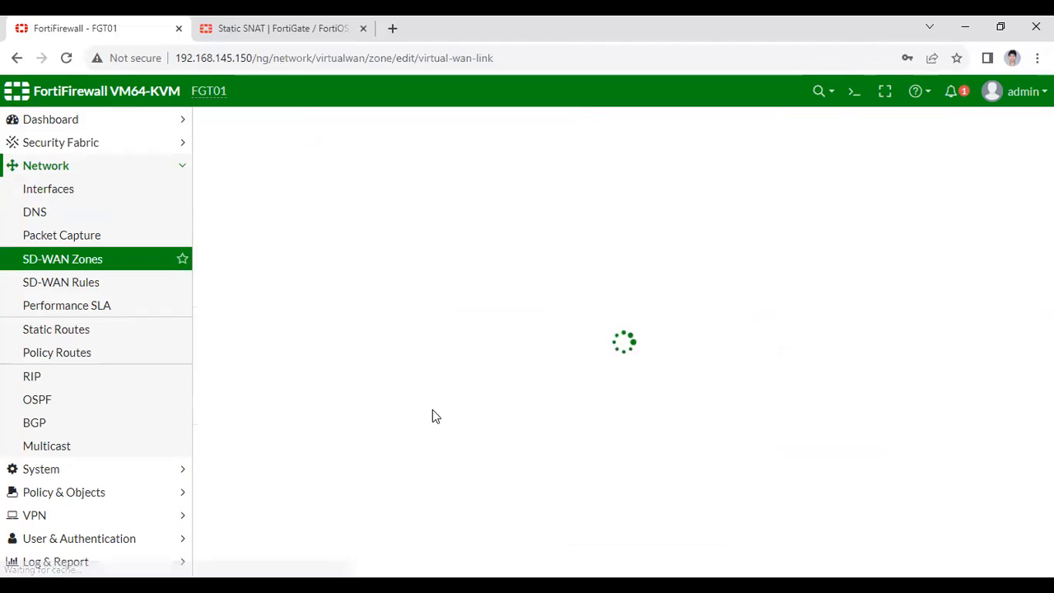
left_click(682, 274)
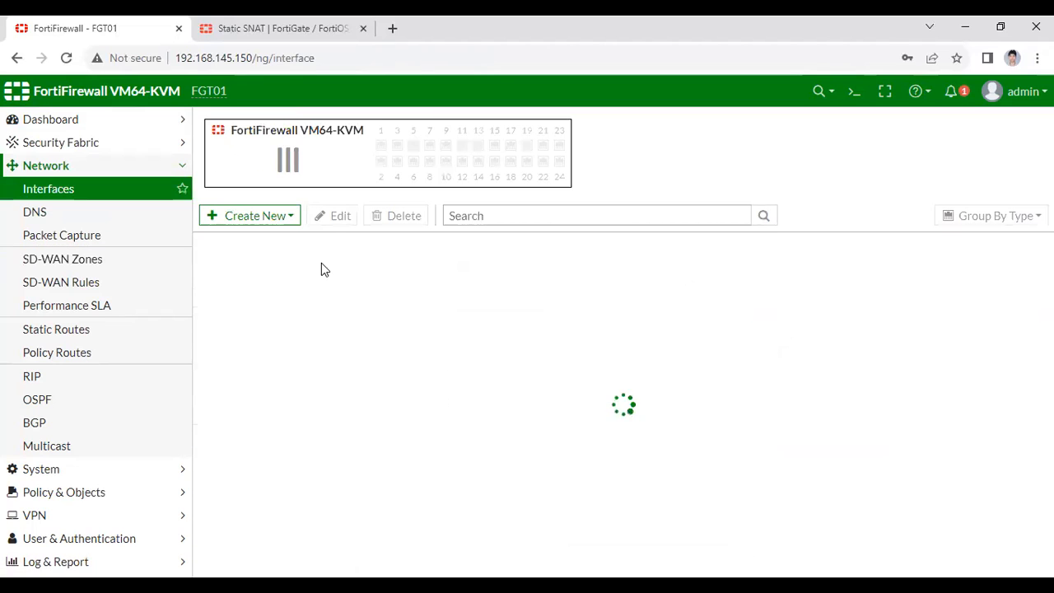
Step: Check the implicit sd-wan rule, the SD-WAN zones and the Googledns performance SLA, and return to the status dashboard
left_click(90, 281)
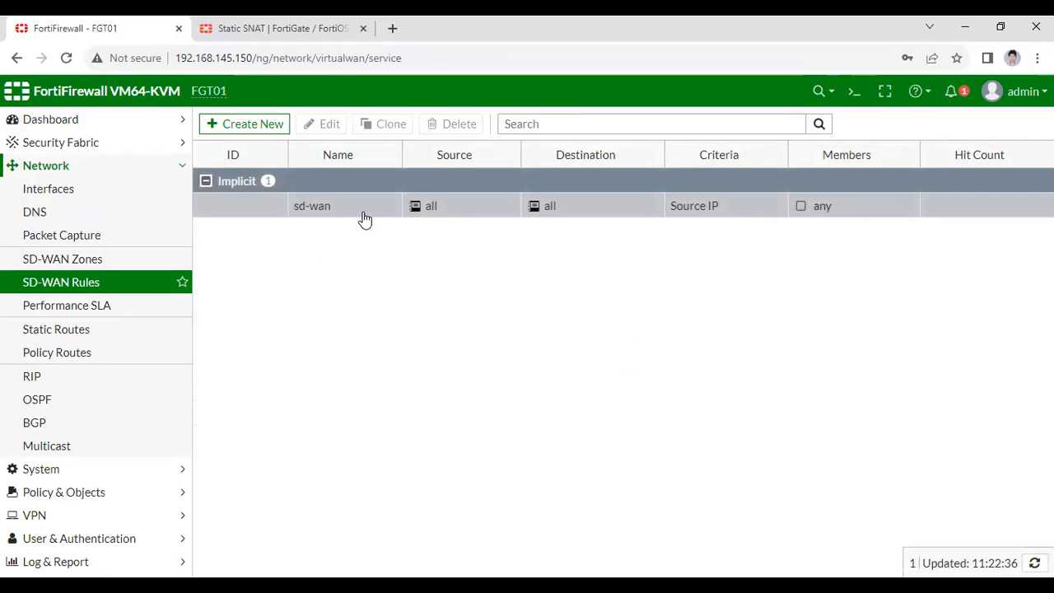
double_click(365, 215)
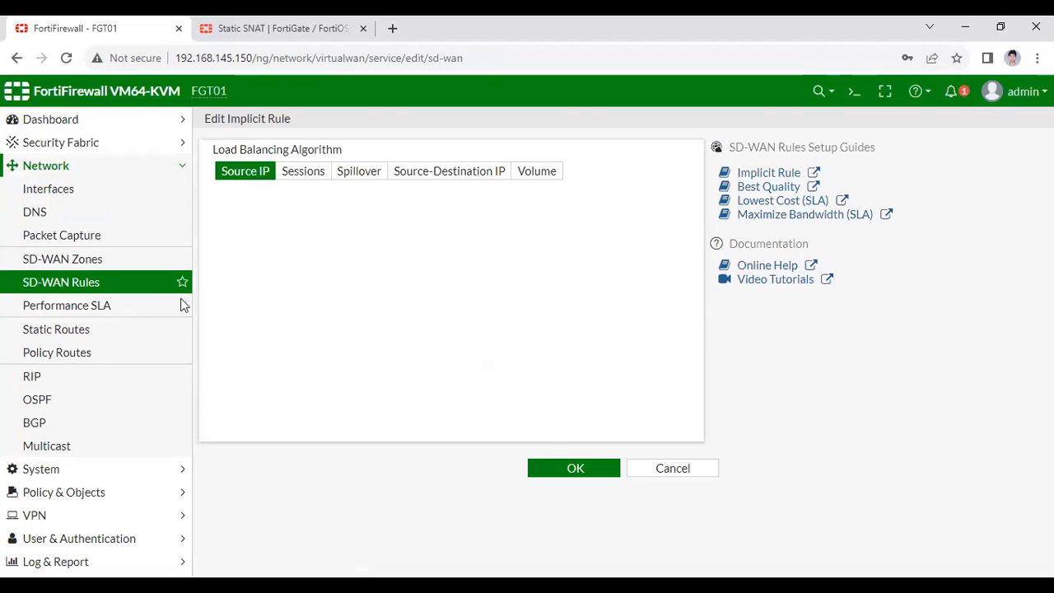
left_click(102, 268)
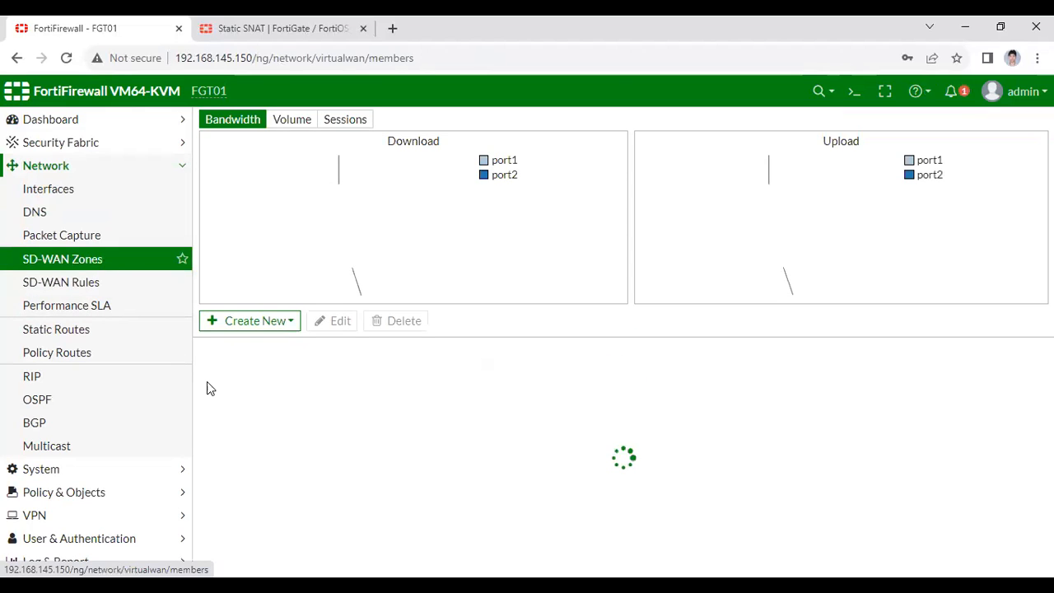
left_click(87, 310)
double_click(461, 394)
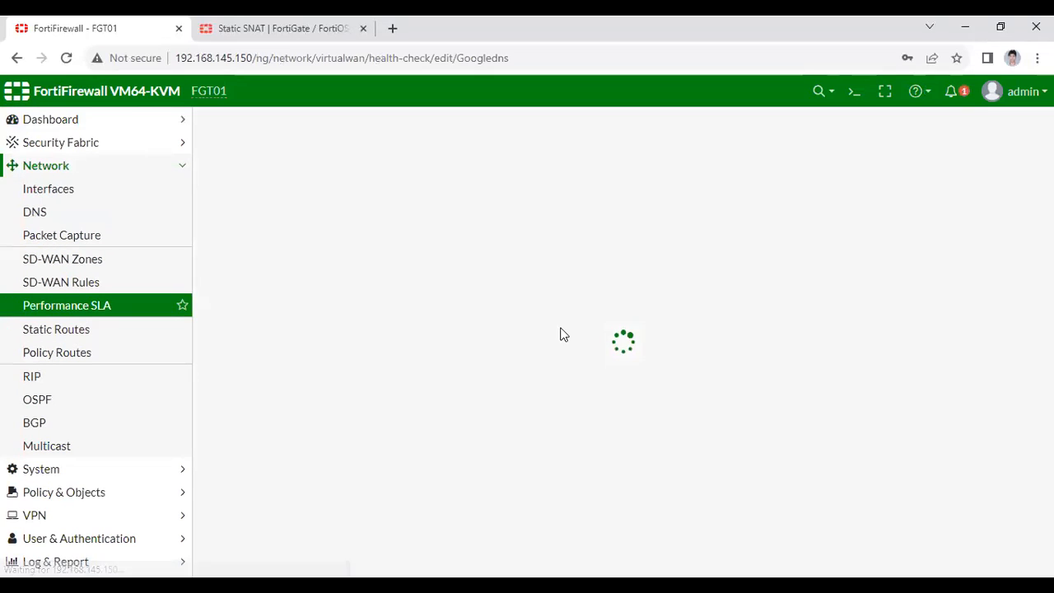
left_click(78, 124)
left_click(52, 142)
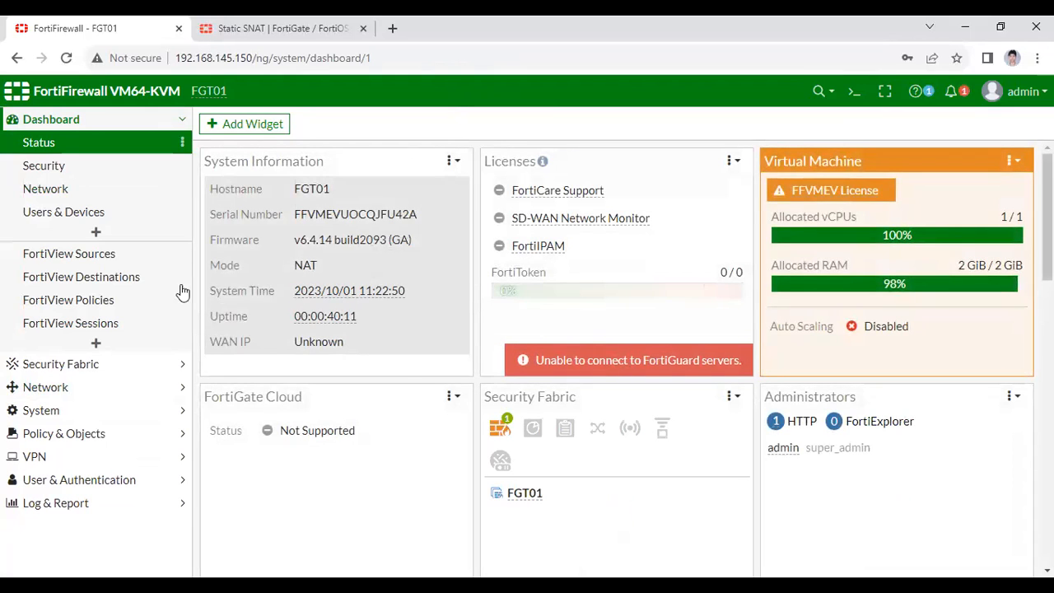
scroll(298, 297, "down", 1)
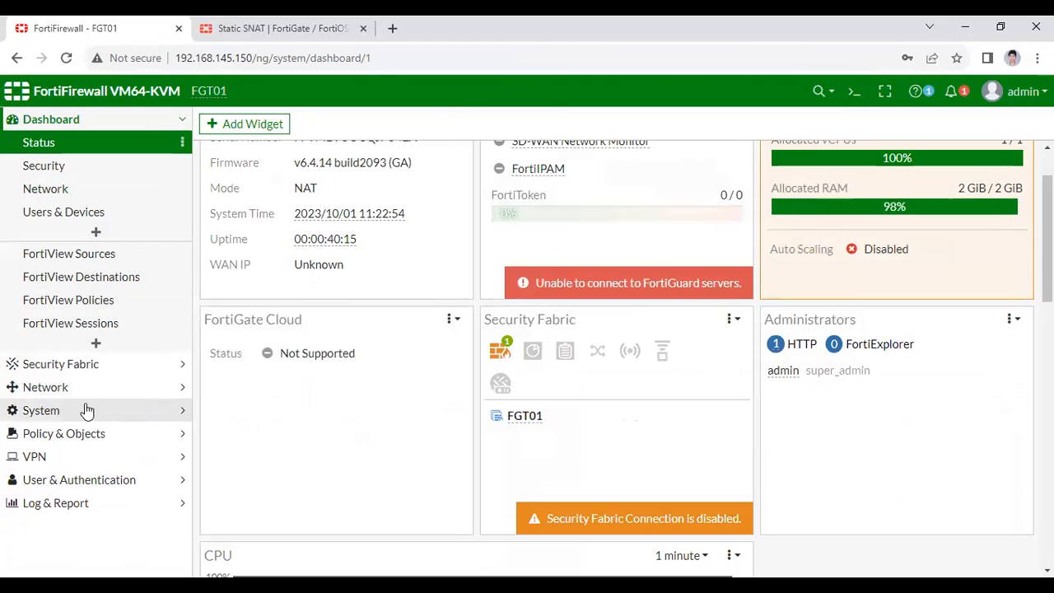
Step: Create a new firewall policy named "policy with source NAT_testing"
left_click(162, 436)
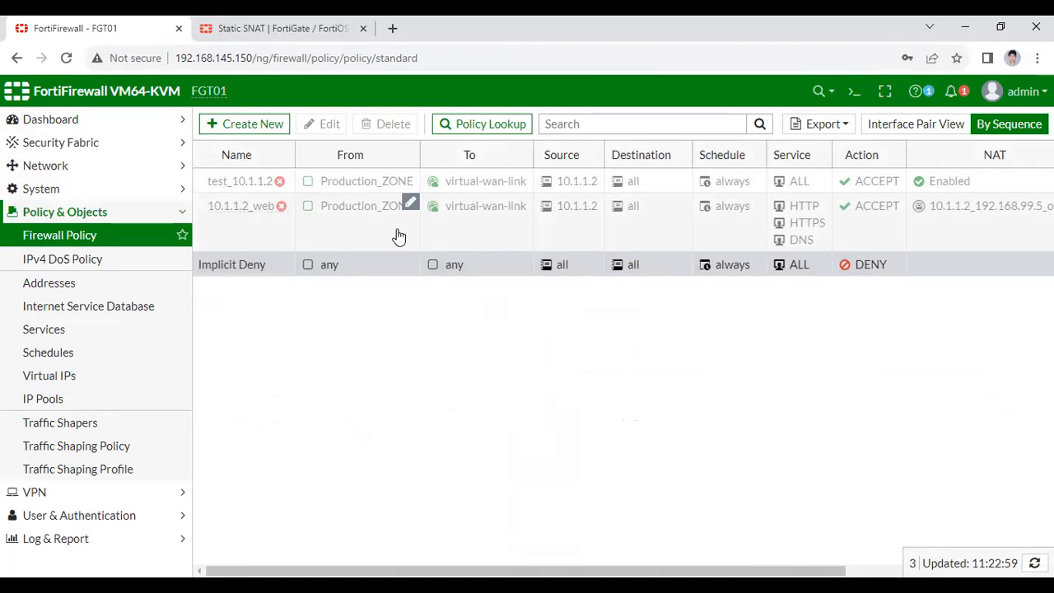
mouse_move(366, 206)
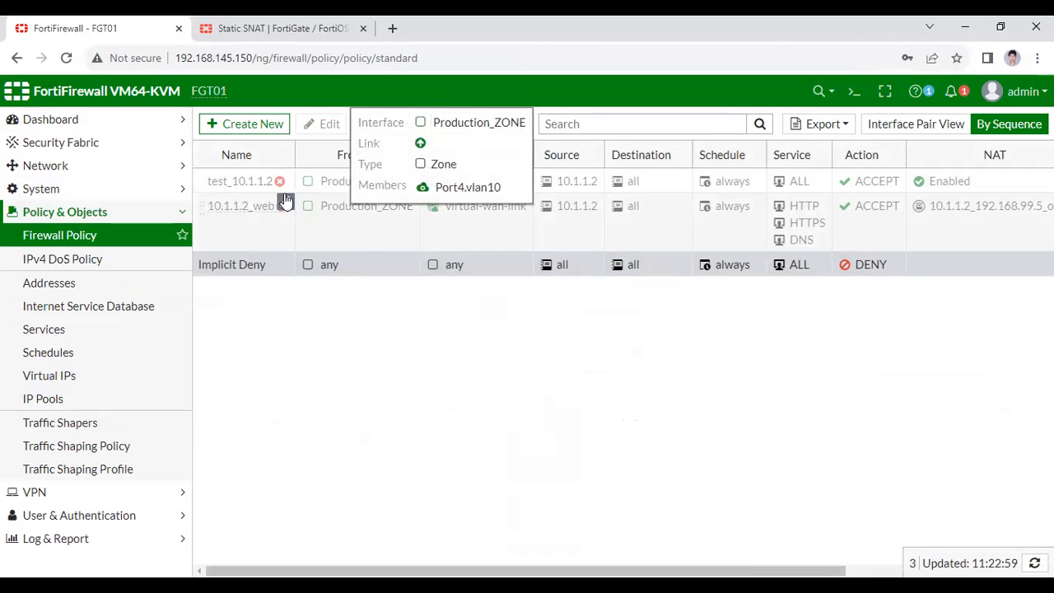
left_click(205, 126)
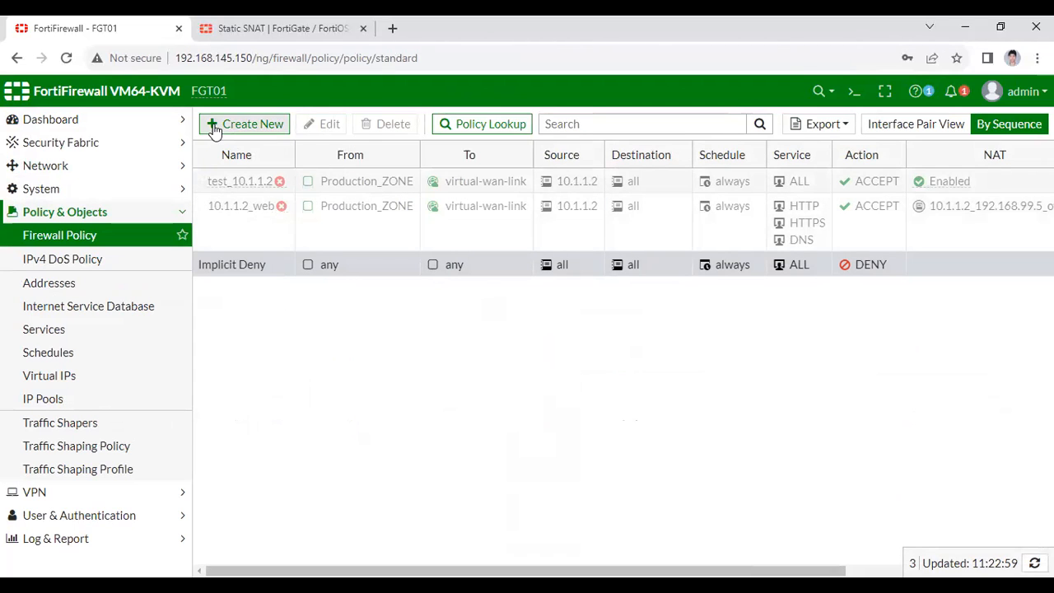
left_click(426, 167)
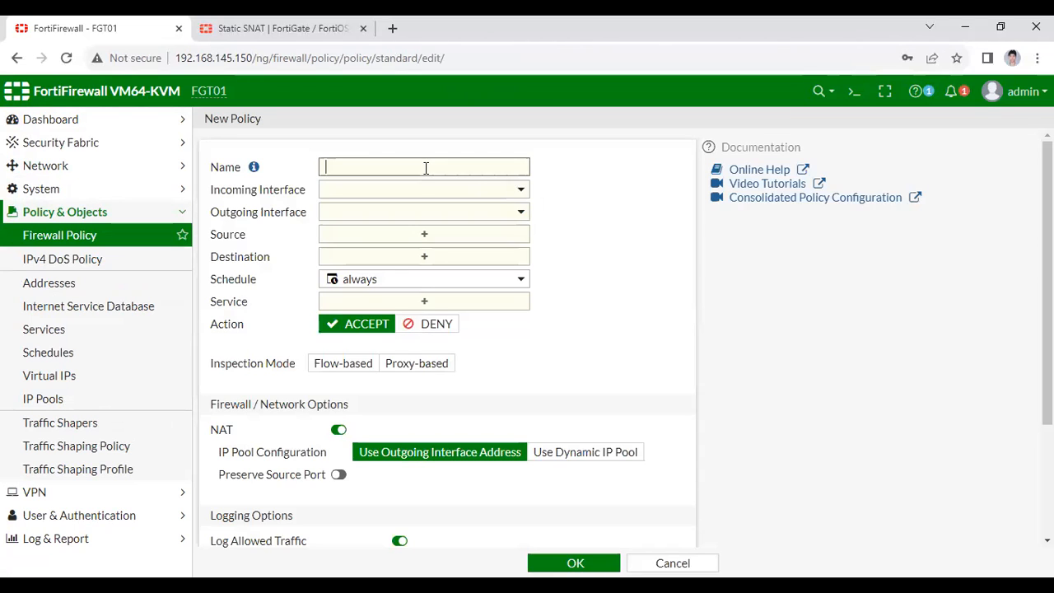
type("policy with source NAT_testing")
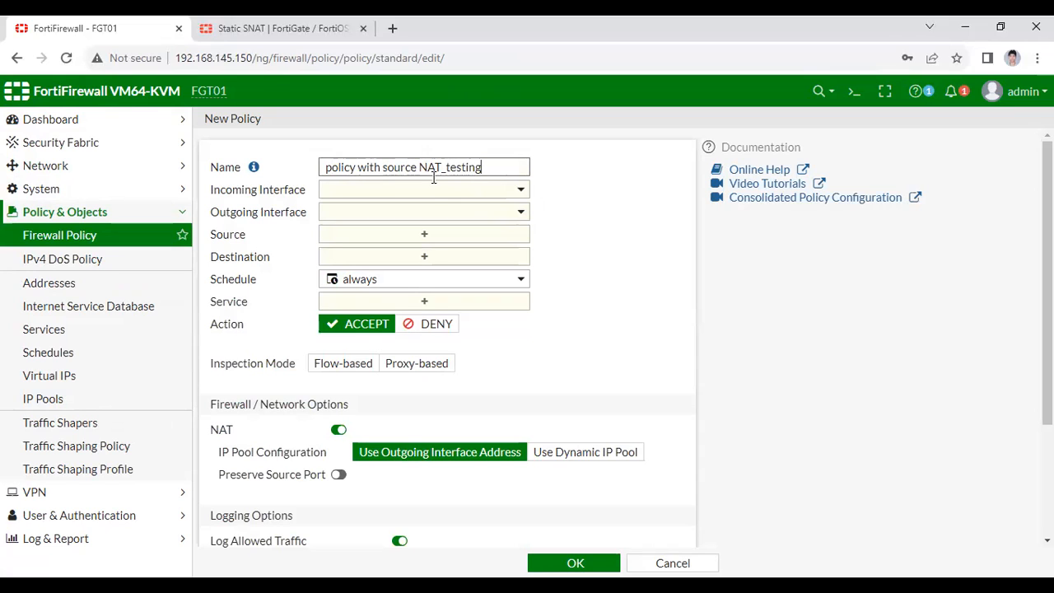
Step: Set the policy's incoming interface to Production_ZONE and its outgoing interface to virtual-wan-link
left_click(435, 190)
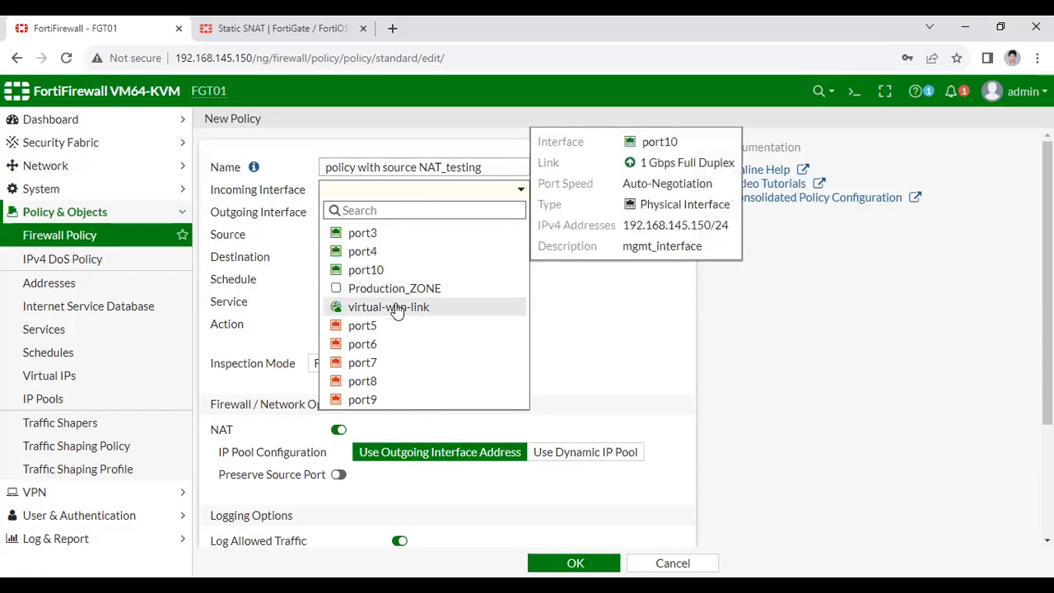
left_click(378, 289)
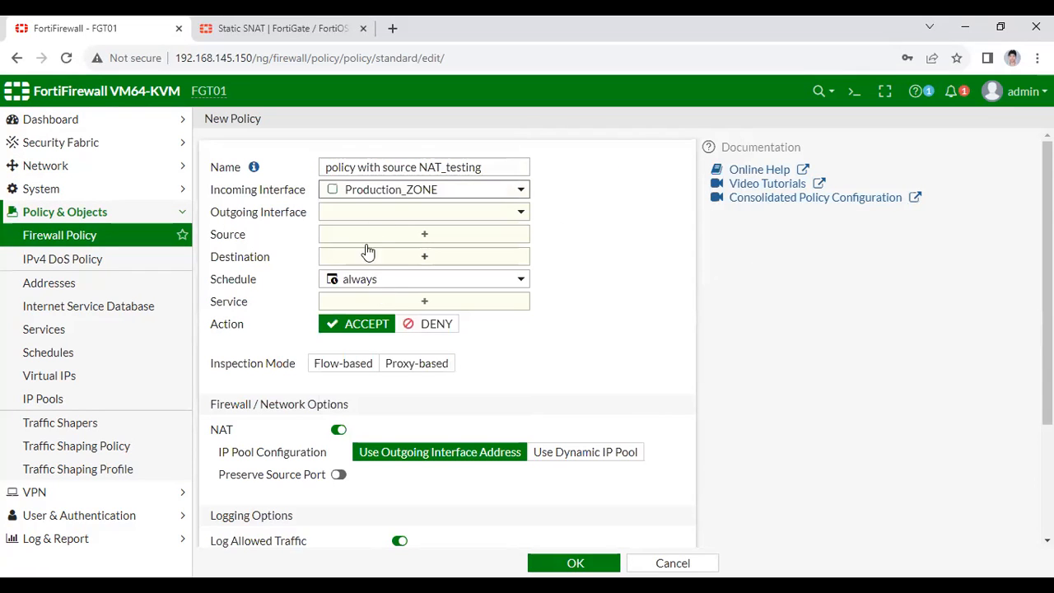
mouse_move(378, 194)
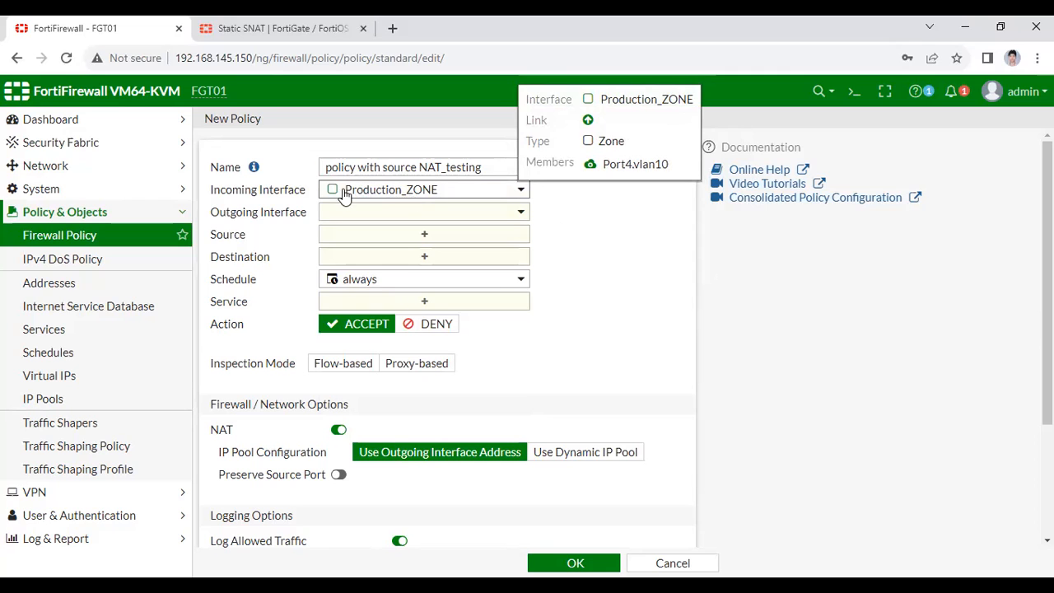
left_click(504, 213)
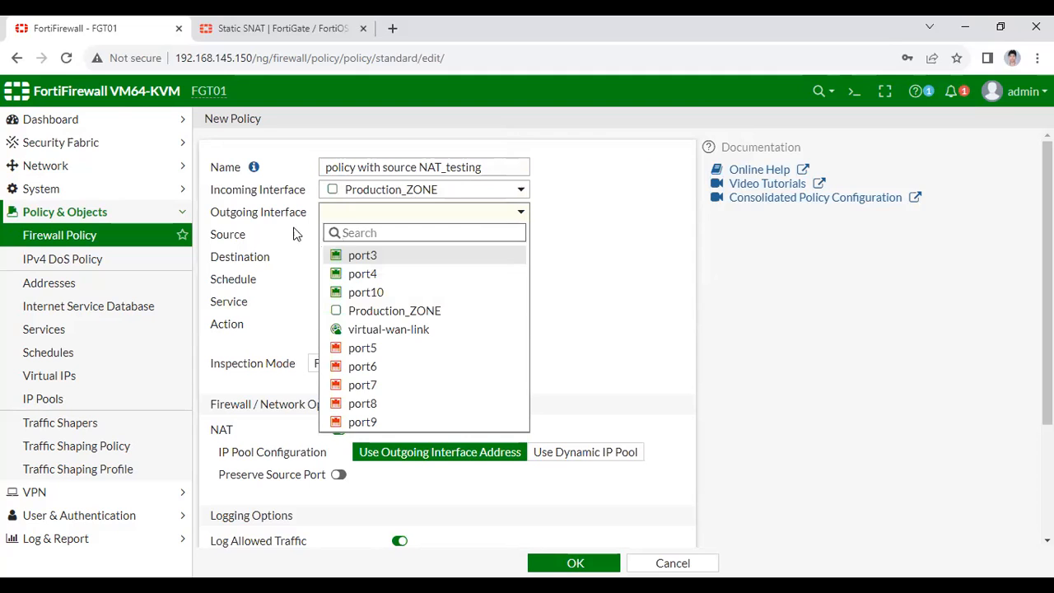
left_click(381, 330)
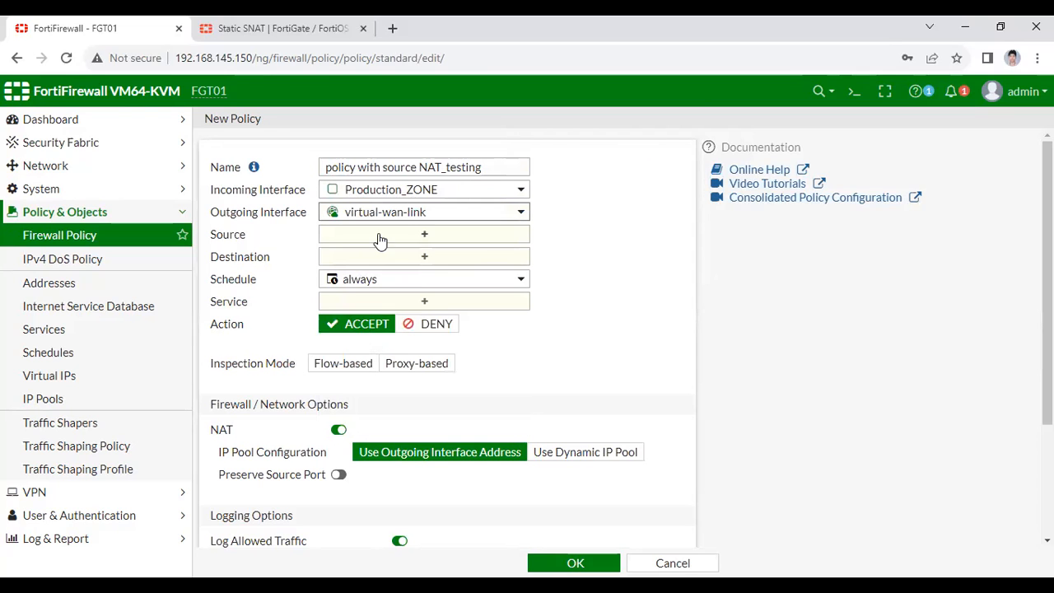
Step: Set the new policy's source and destination to all and its service to ALL
left_click(406, 236)
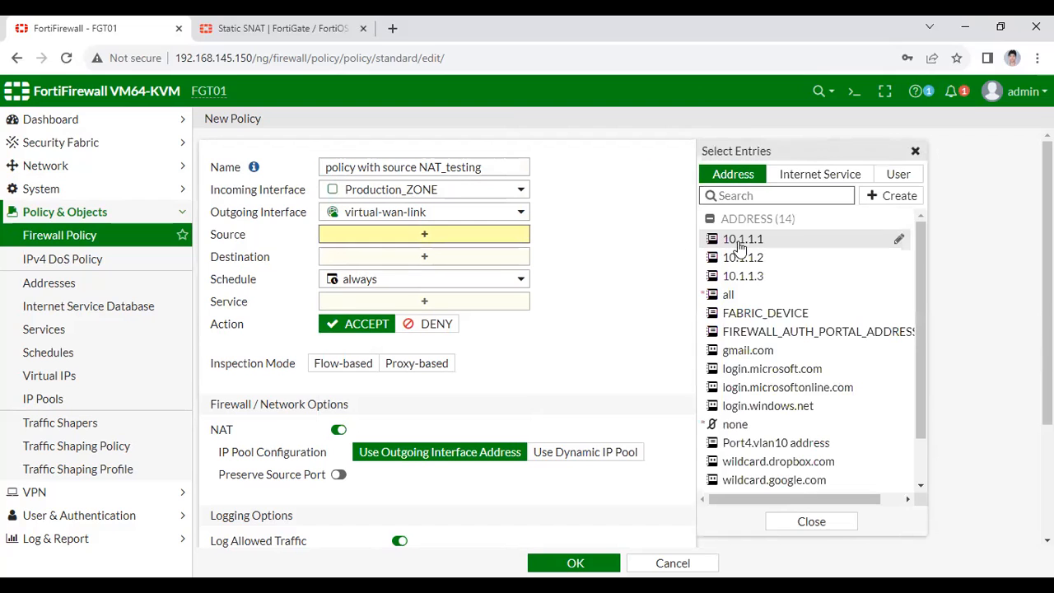
left_click(730, 294)
left_click(433, 271)
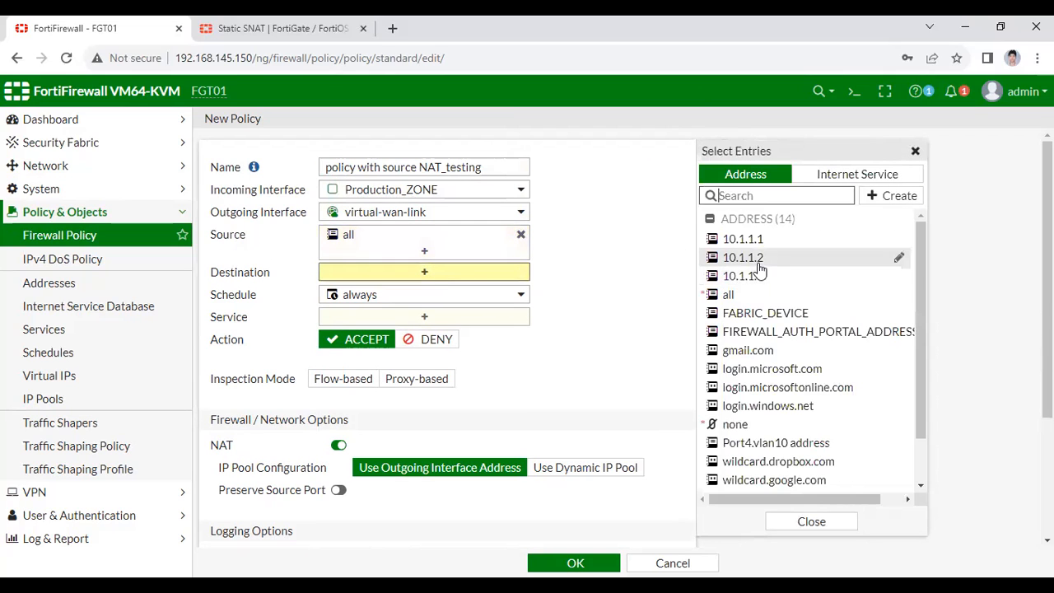
left_click(736, 295)
left_click(447, 332)
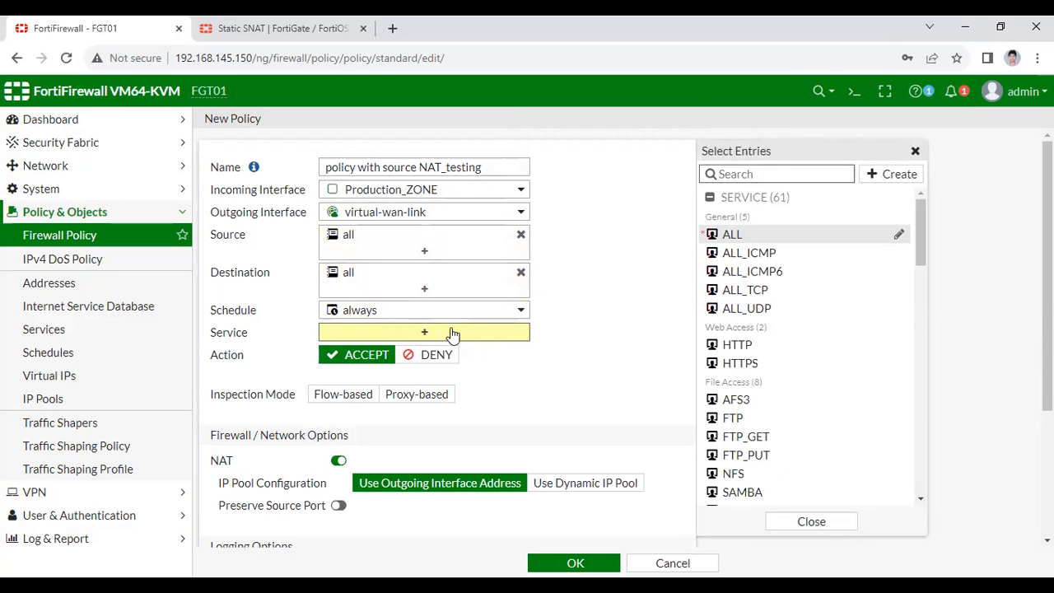
left_click(733, 235)
Step: Save the policy with NAT using the outgoing interface address and move it to the first place in the policy list, above test_10.1.1.2
scroll(478, 344, "down", 2)
scroll(476, 343, "down", 1)
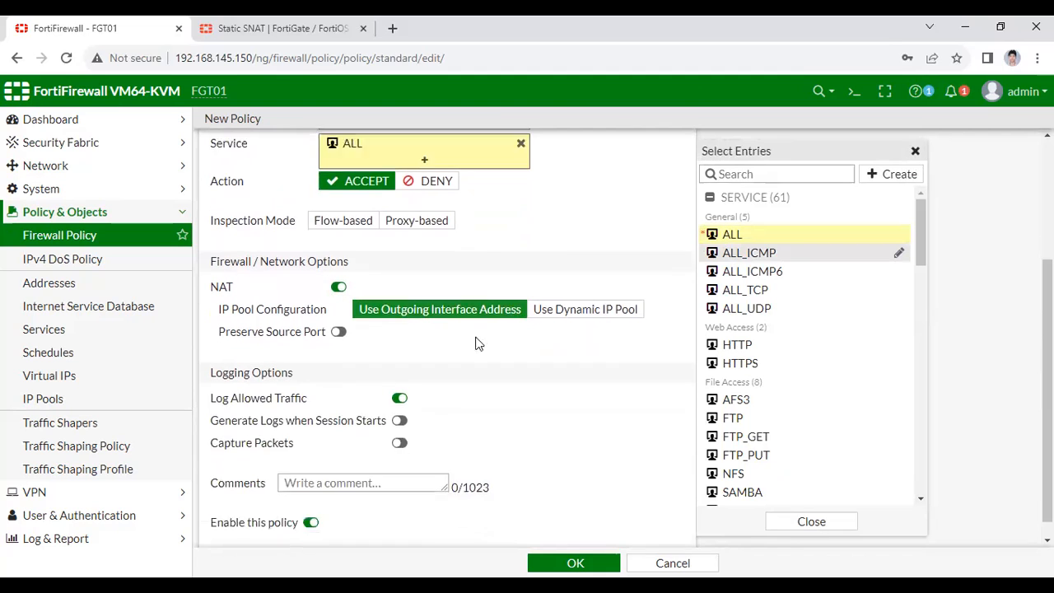
scroll(477, 344, "down", 1)
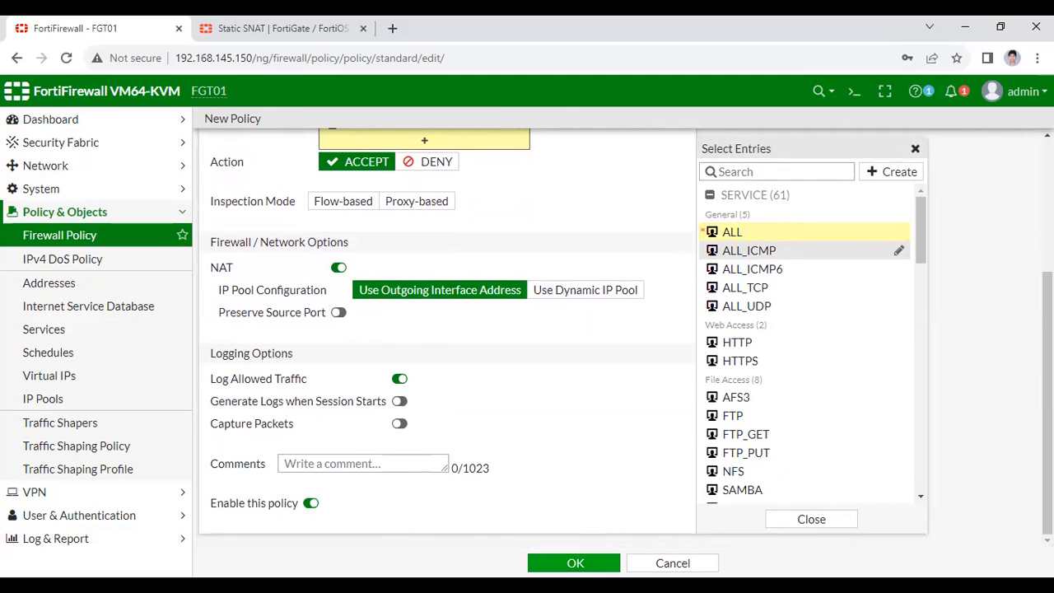
left_click(575, 563)
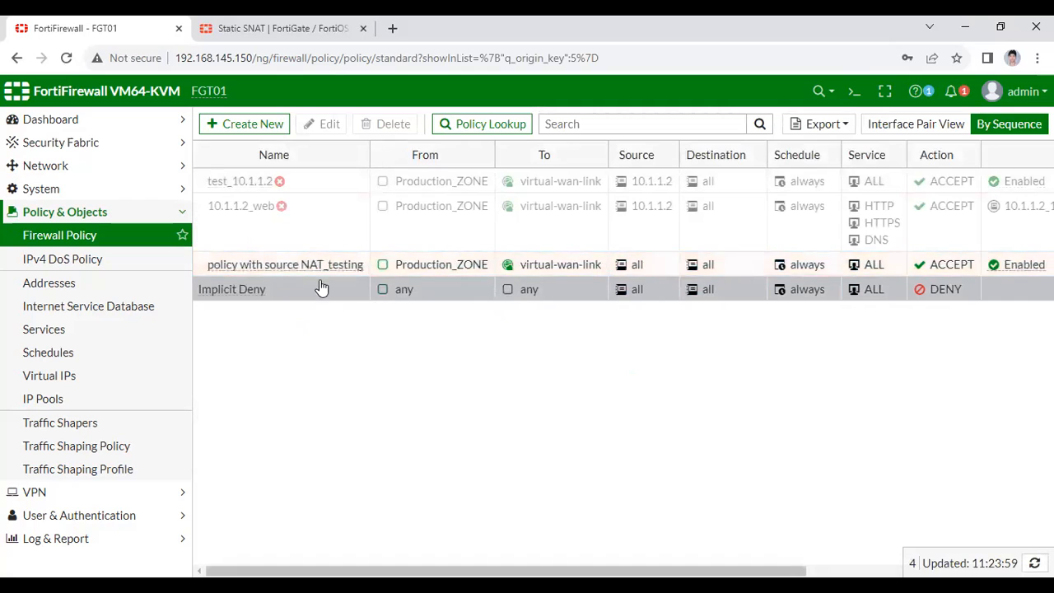
left_click_drag(280, 268, 262, 183)
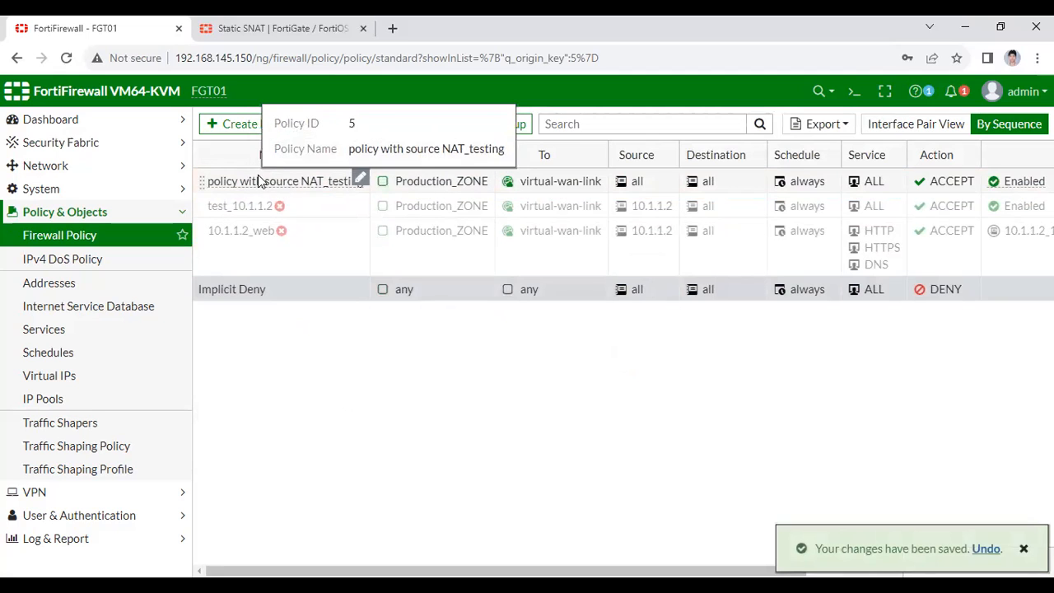
Step: Review the interface, NAT and logging settings of "policy with source NAT_testing" and leave it unedited
double_click(276, 181)
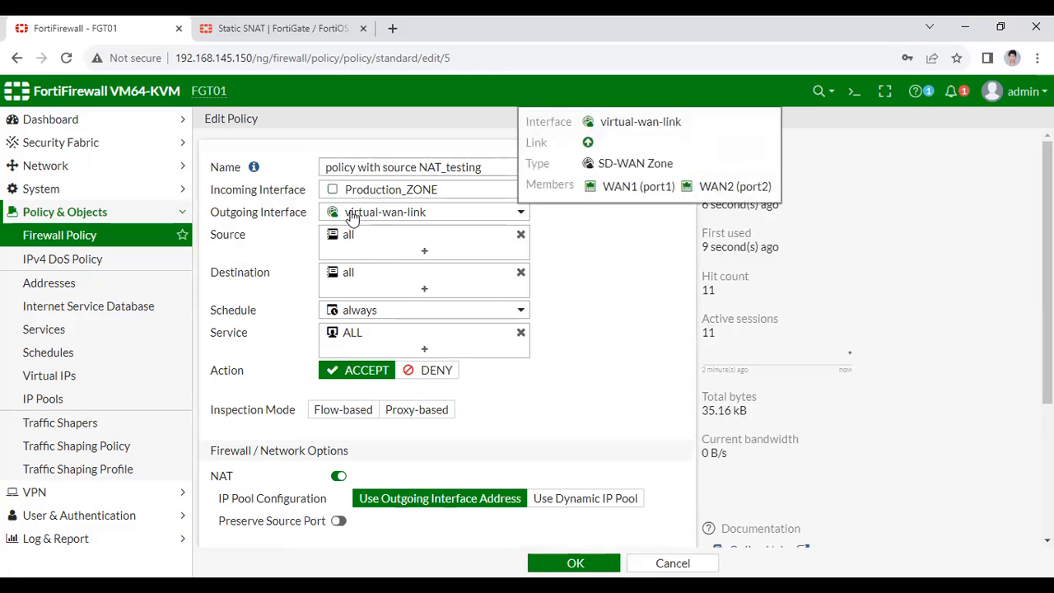
scroll(387, 403, "down", 2)
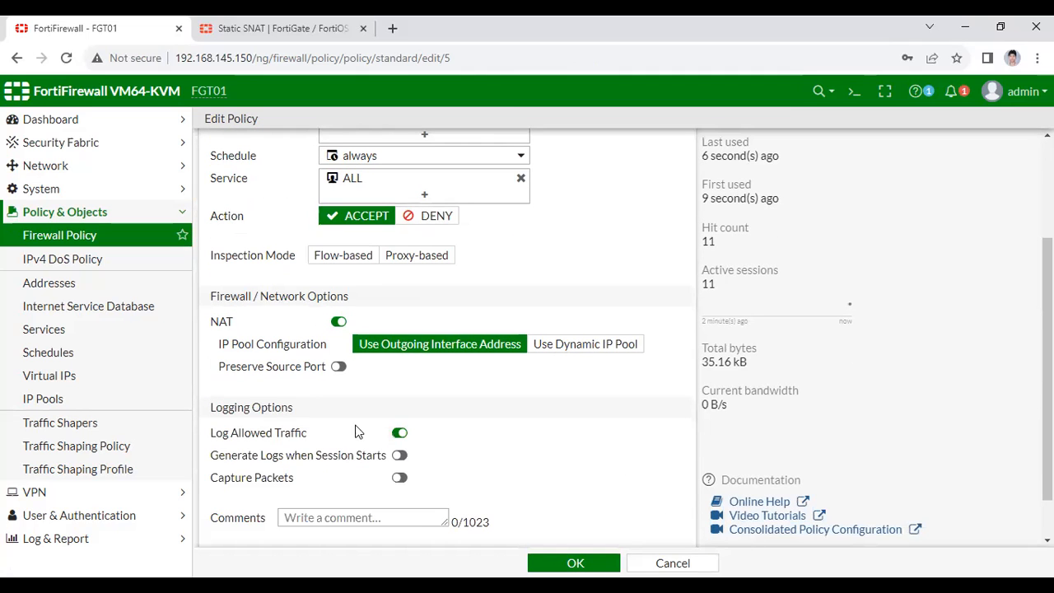
scroll(574, 464, "down", 1)
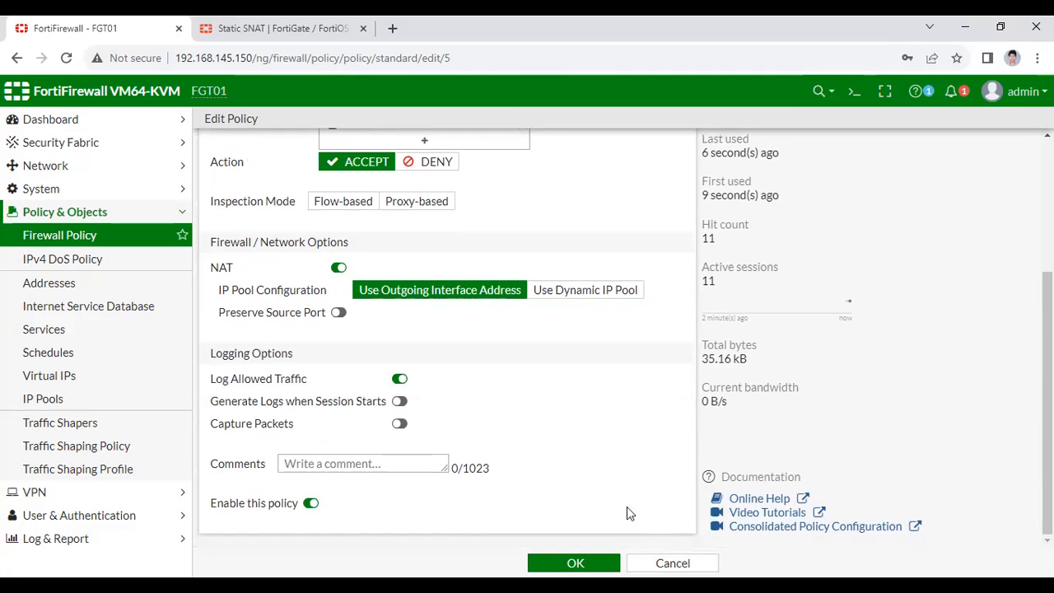
scroll(628, 513, "up", 1)
left_click(675, 562)
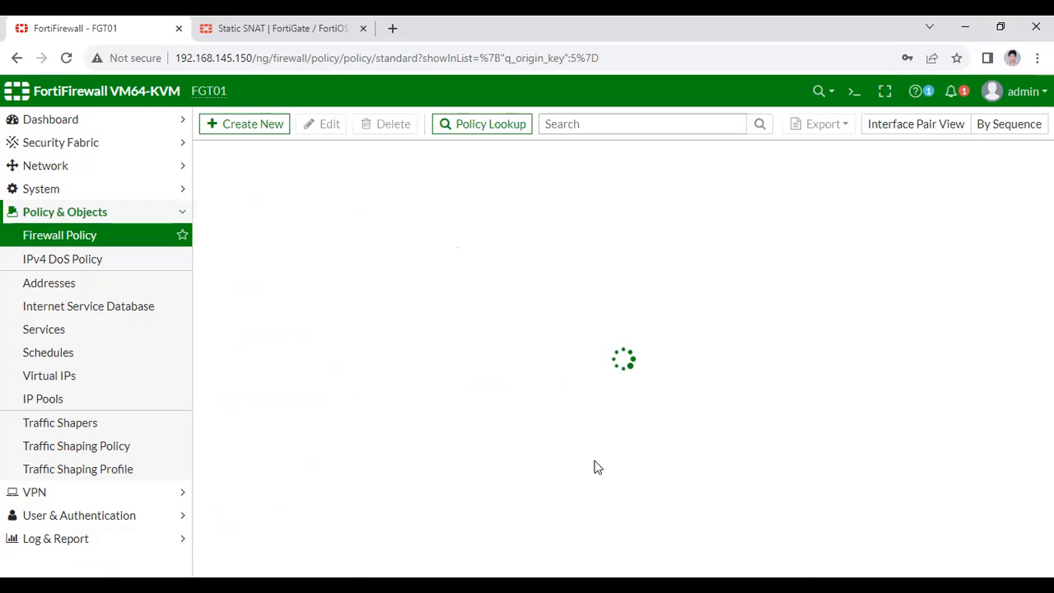
Step: Return to the status dashboard and run "get system session list" in the FortiGate CLI console
left_click(52, 121)
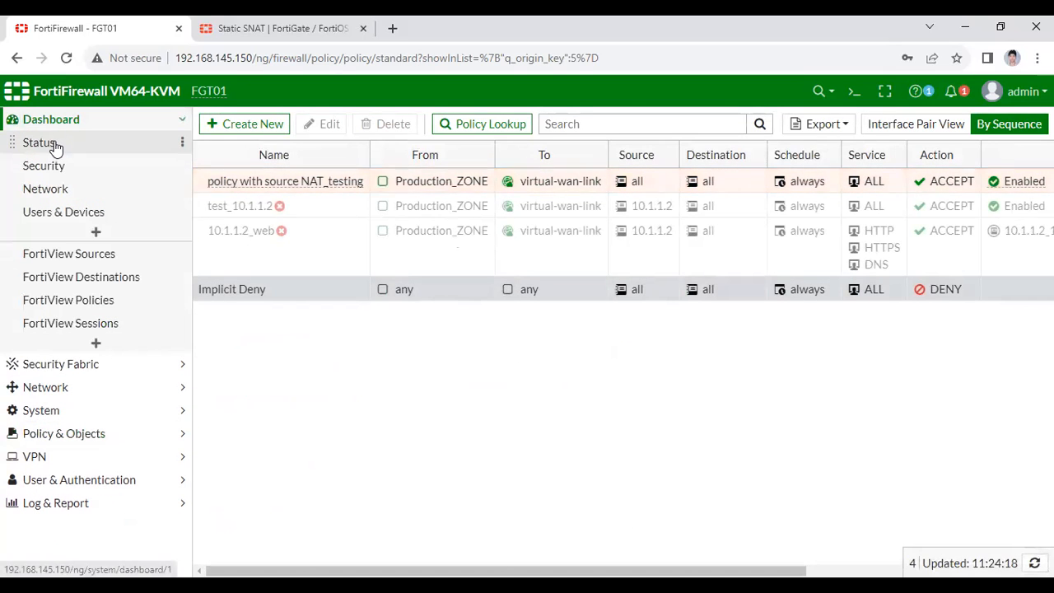
left_click(39, 142)
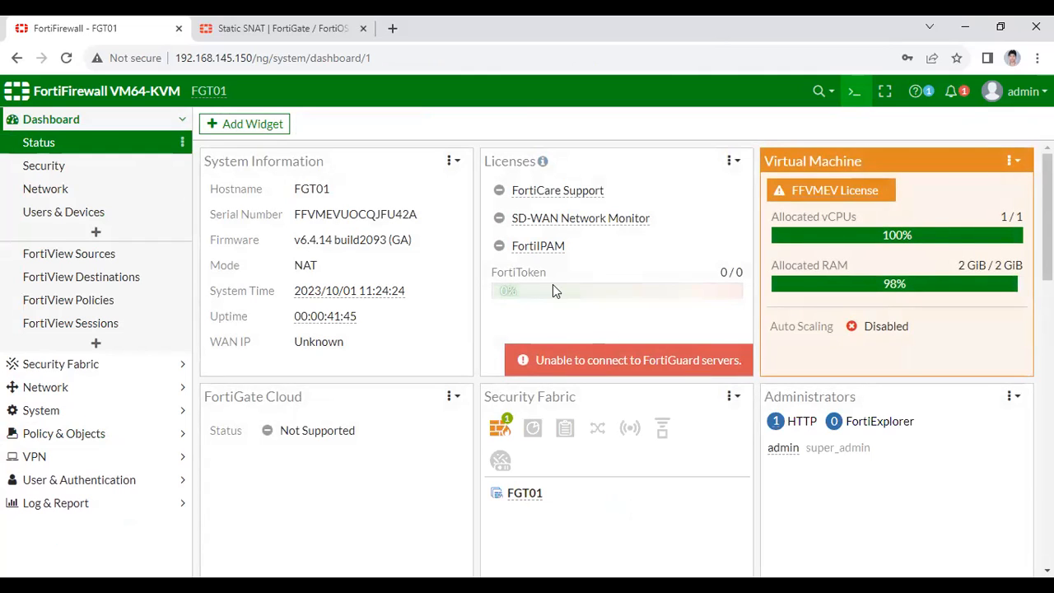
type("get system session list")
key("Return")
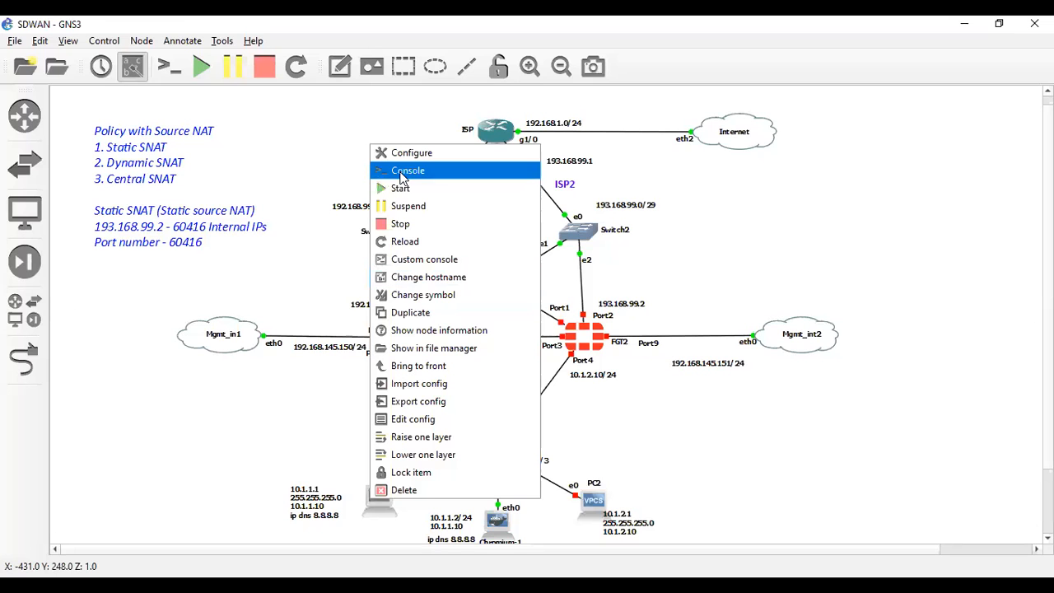
Step: Switch to GNS3 and open the console of PC1
left_click(412, 169)
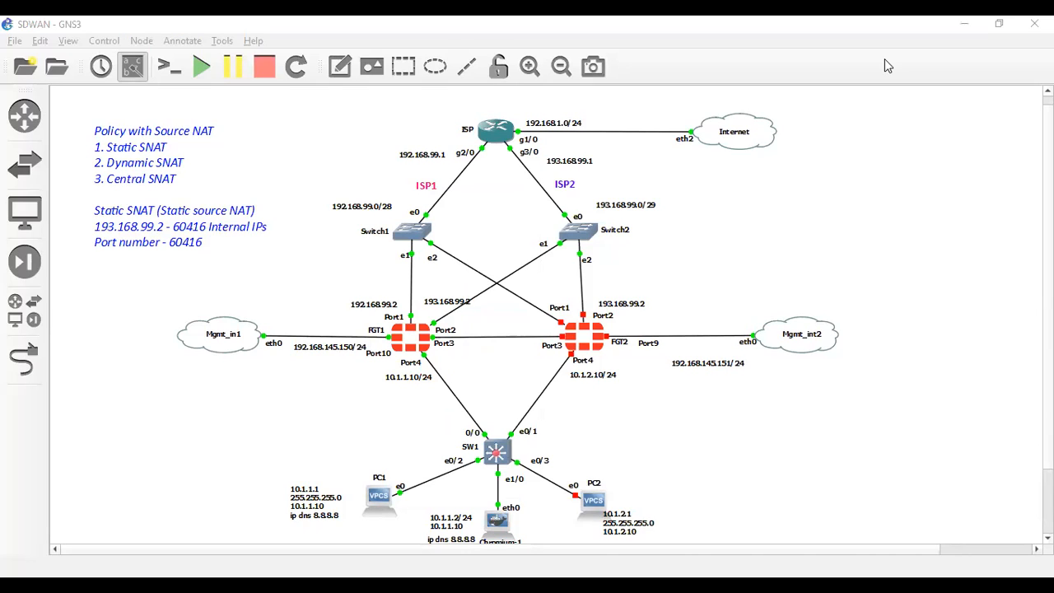
key("Return")
key("Return")
key("Return")
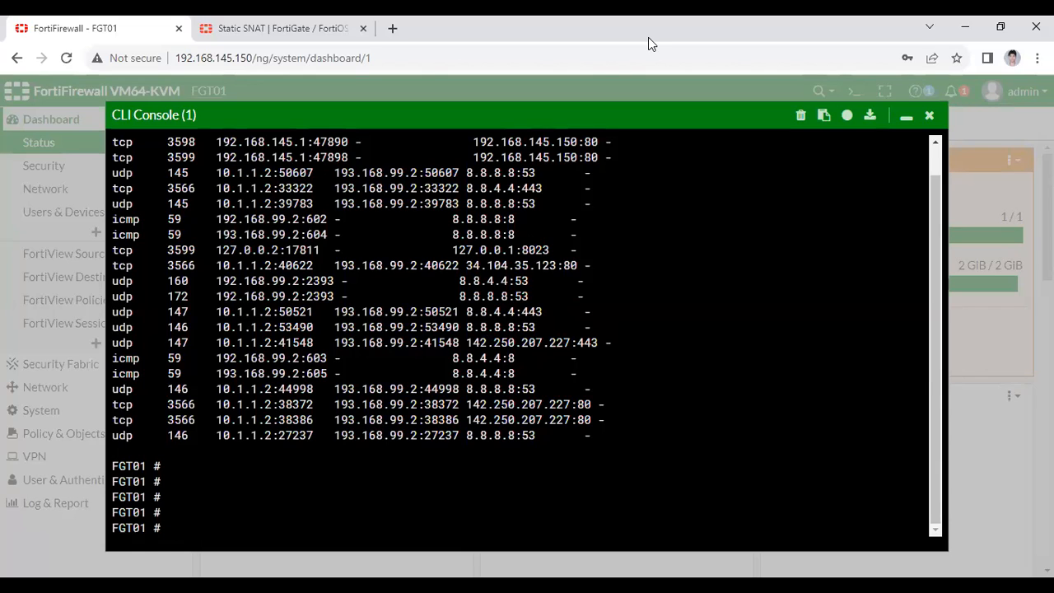
Step: Back in the FortiGate CLI console, filter the session list by PC1's address with "get system session list | grep 10.1.1.1"
type("get system session list | gre")
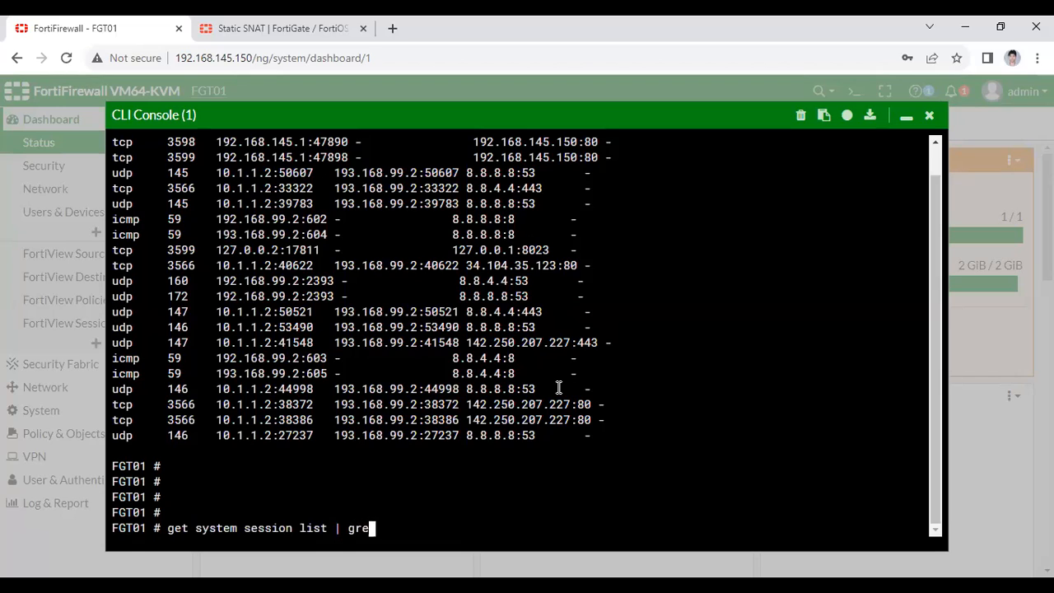
key("Return")
key("Up")
type("p ")
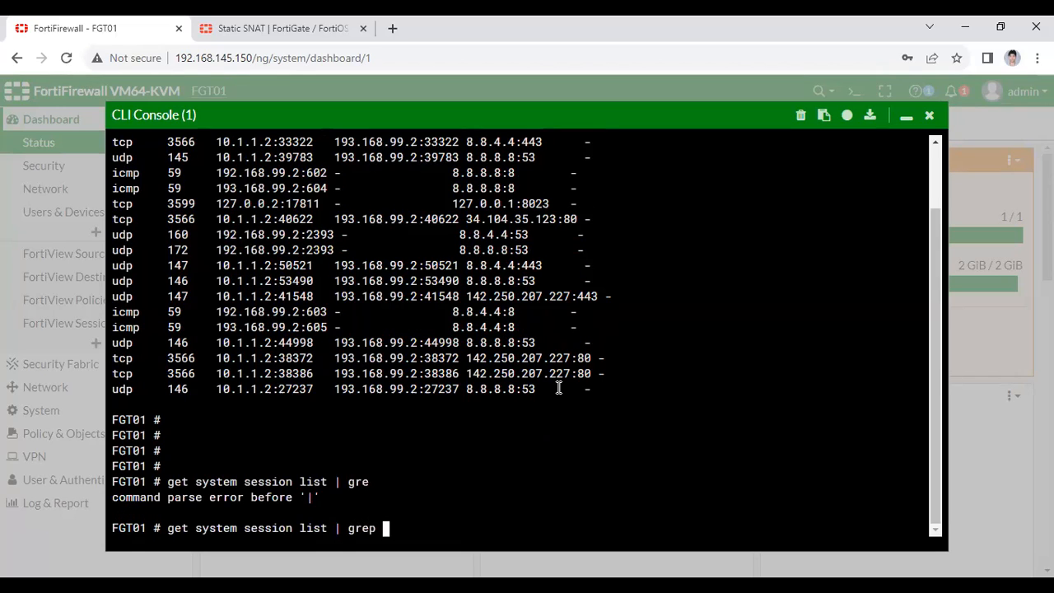
type("10.1.1.1")
key("Return")
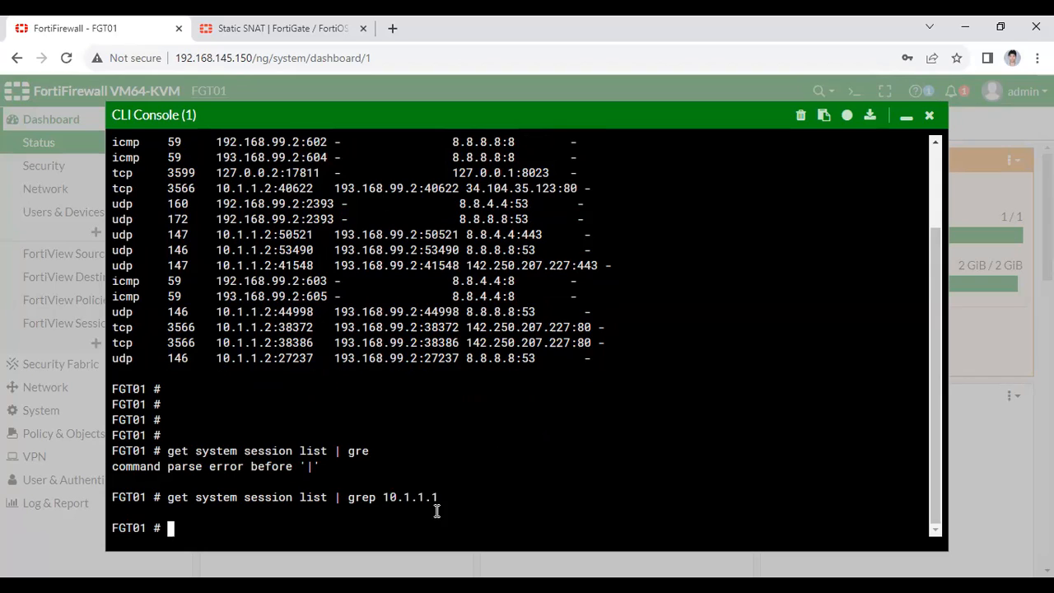
left_click_drag(452, 498, 306, 498)
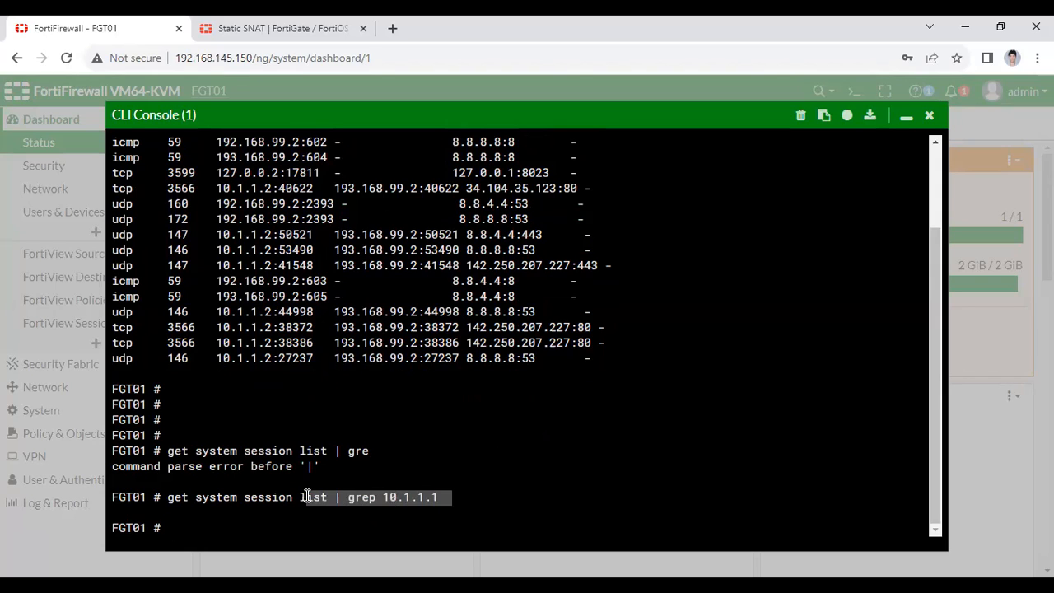
left_click(435, 497)
left_click_drag(435, 498, 384, 498)
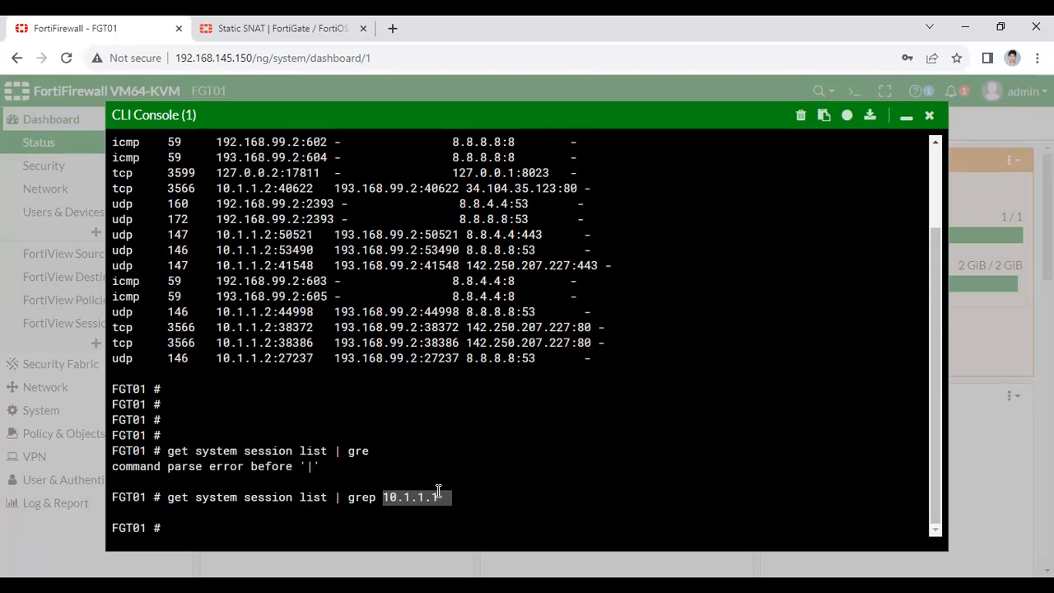
Step: Run the session list again with the grep filter changed to 10.1.1.2
key("Up")
key("BackSpace")
type("2")
key("Return")
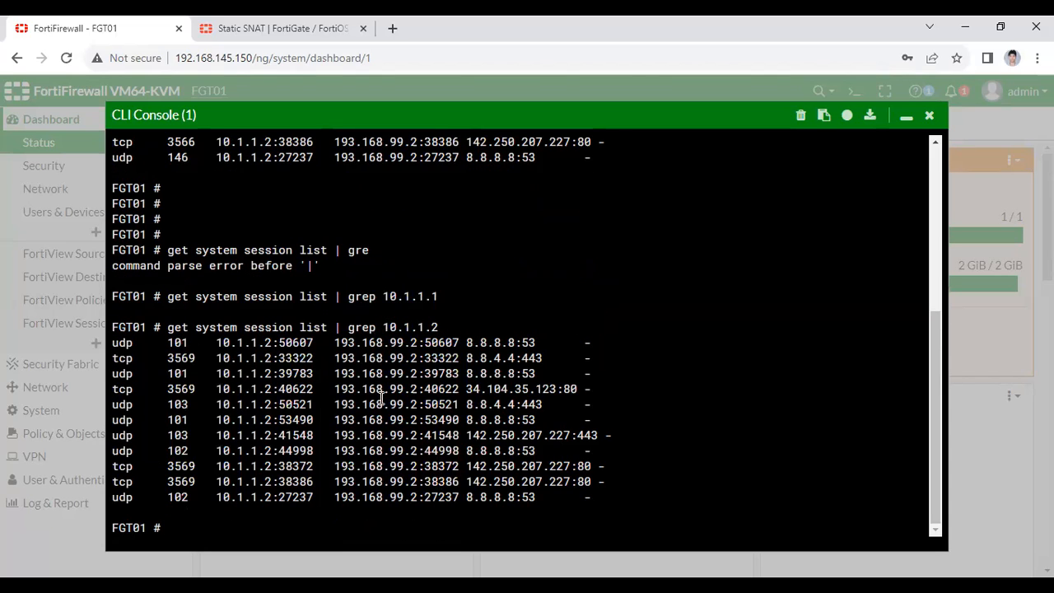
Step: Examine the source, translated and destination addresses and ports in the first session of 10.1.1.2
left_click_drag(446, 296, 382, 296)
left_click_drag(445, 327, 397, 327)
left_click_drag(221, 343, 273, 343)
left_click(236, 342)
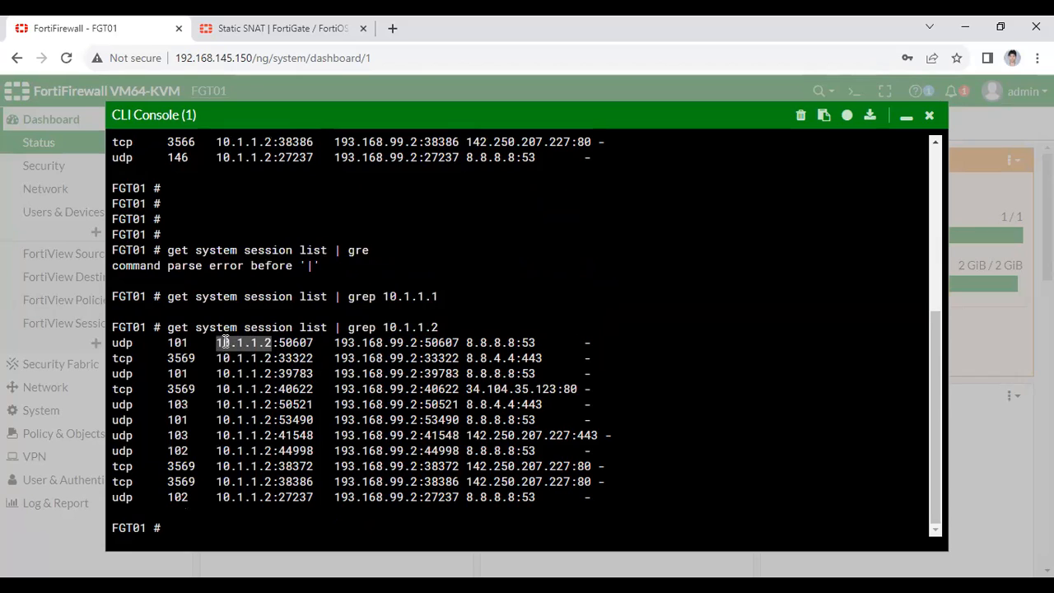
left_click_drag(271, 342, 411, 344)
left_click(305, 346)
left_click_drag(217, 343, 409, 344)
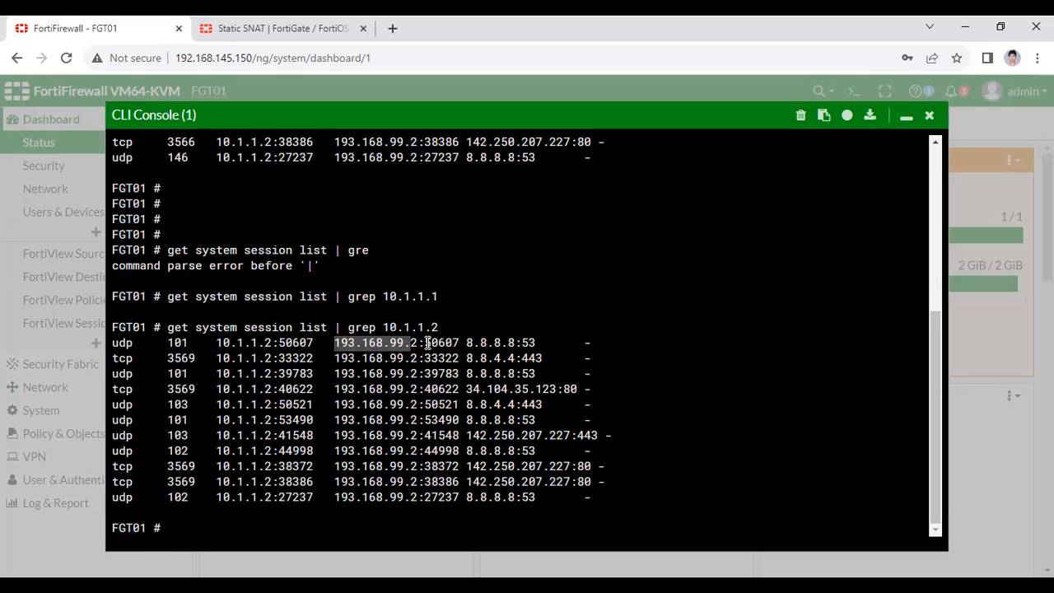
left_click_drag(424, 343, 461, 344)
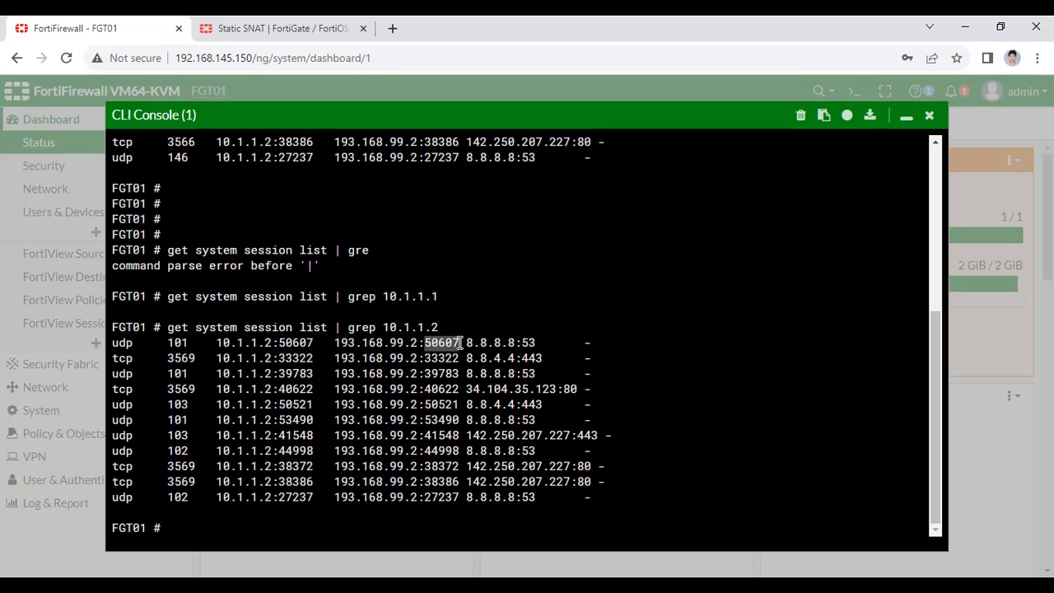
left_click(461, 343)
left_click_drag(470, 342, 535, 342)
left_click_drag(535, 341, 279, 347)
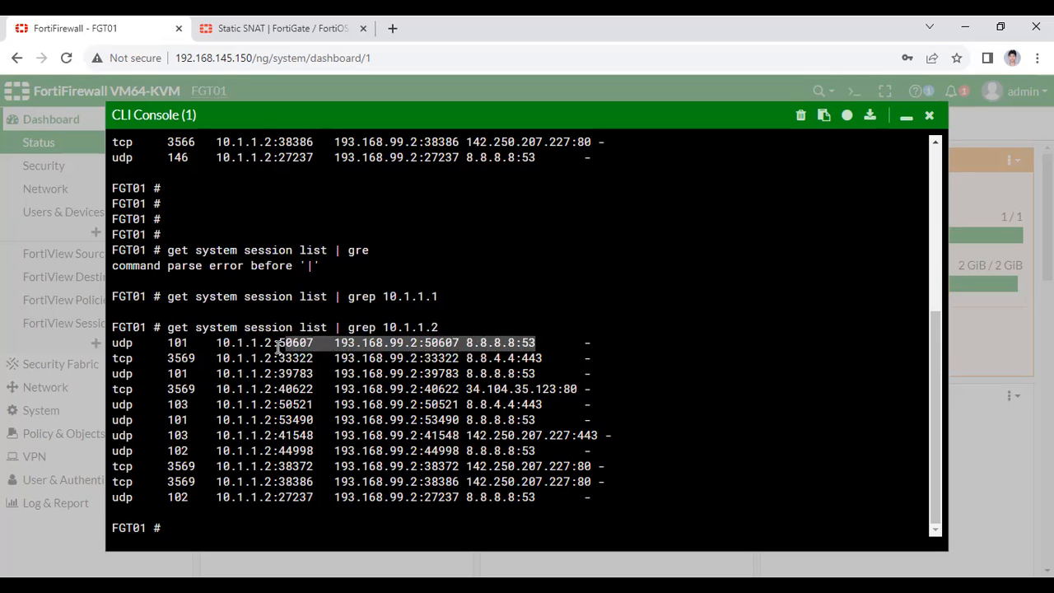
left_click(359, 374)
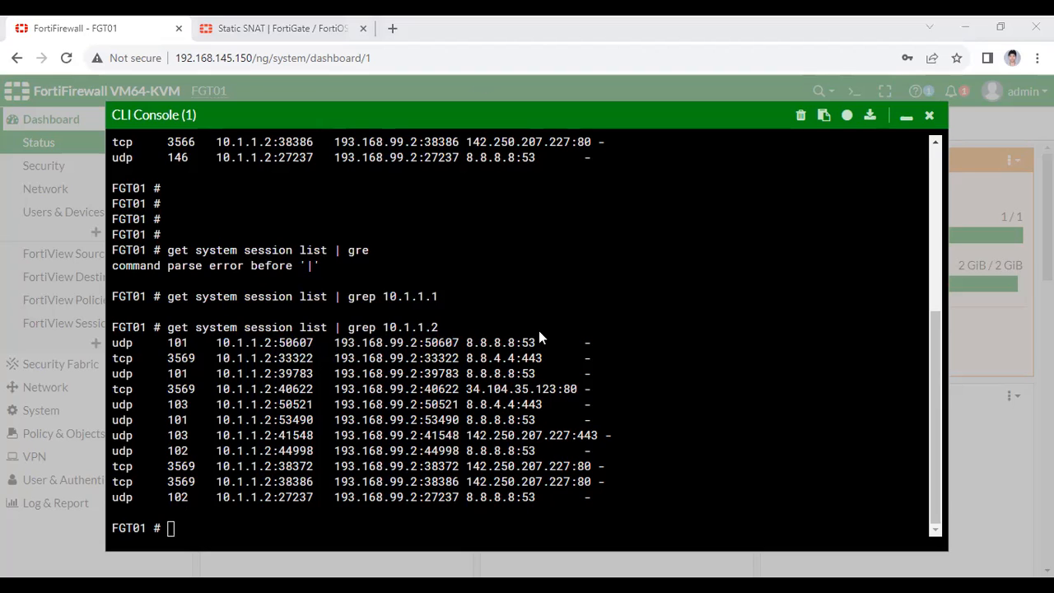
Step: Switch to the PC1 console, replace the unsent trace command and ping 8.8.8.8
key("alt+Tab")
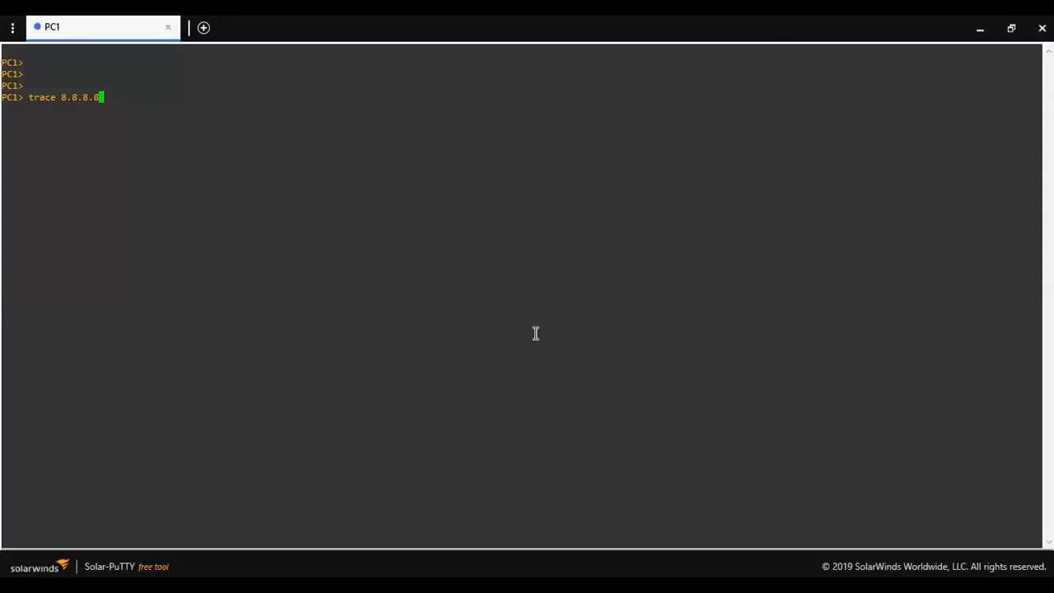
key("BackSpace")
type("8")
key("BackSpace")
key("BackSpace")
key("BackSpace")
key("BackSpace")
key("BackSpace")
key("BackSpace")
key("BackSpace")
key("BackSpace")
key("BackSpace")
key("BackSpace")
key("BackSpace")
key("BackSpace")
key("BackSpace")
type("pinn")
key("BackSpace")
type("g 8.8.8.8")
key("Return")
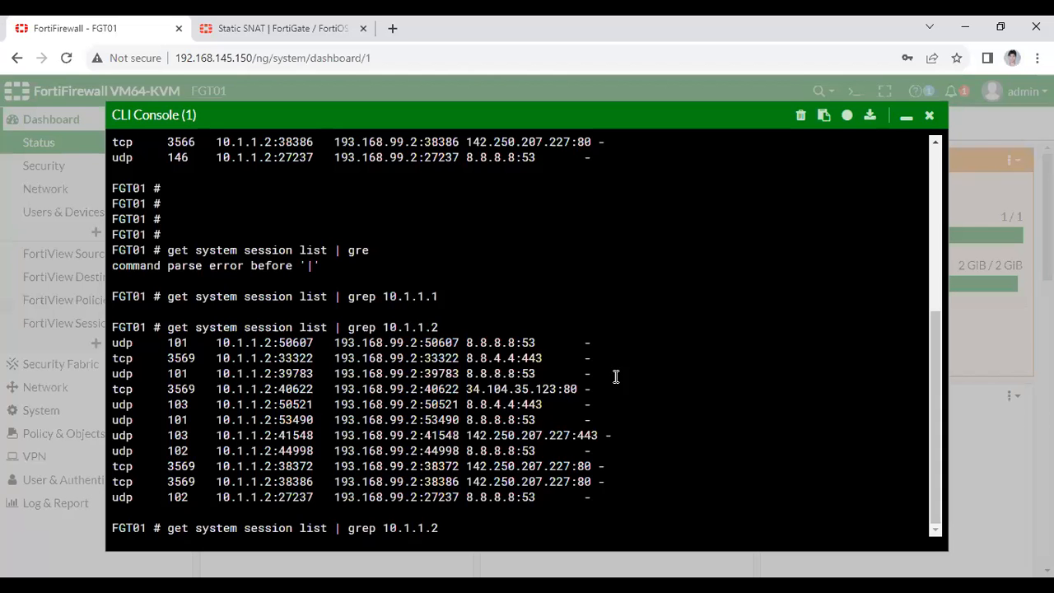
Step: In the FortiGate CLI console, list the sessions again with the grep filter set back to 10.1.1.1
key("BackSpace")
type("1")
key("Return")
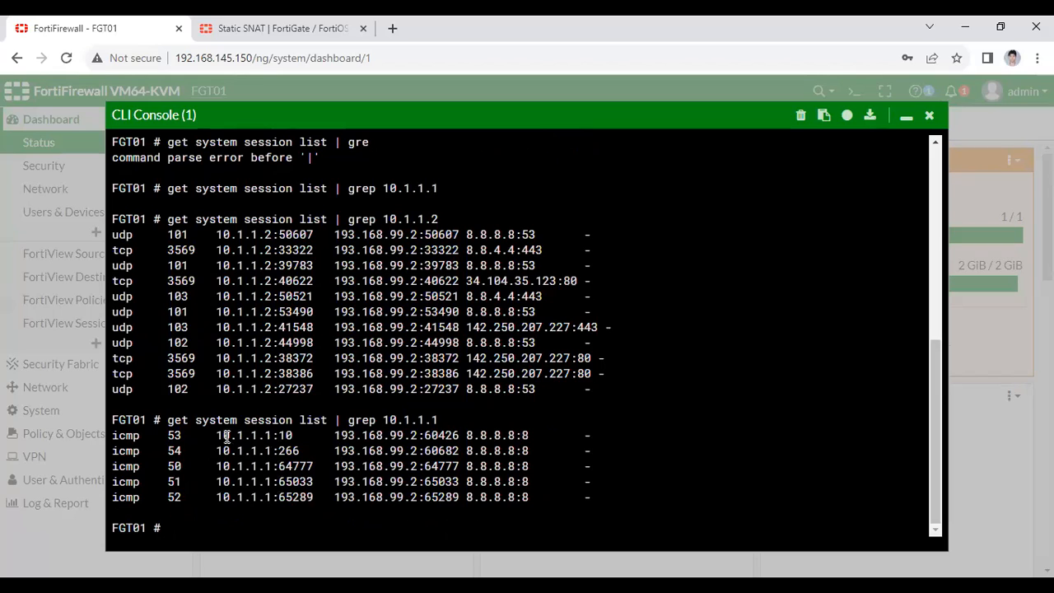
Step: Compare the internal source with the translated address in the first ICMP session of 10.1.1.1, and switch to the GNS3 topology
left_click_drag(217, 434, 293, 435)
left_click_drag(210, 435, 296, 434)
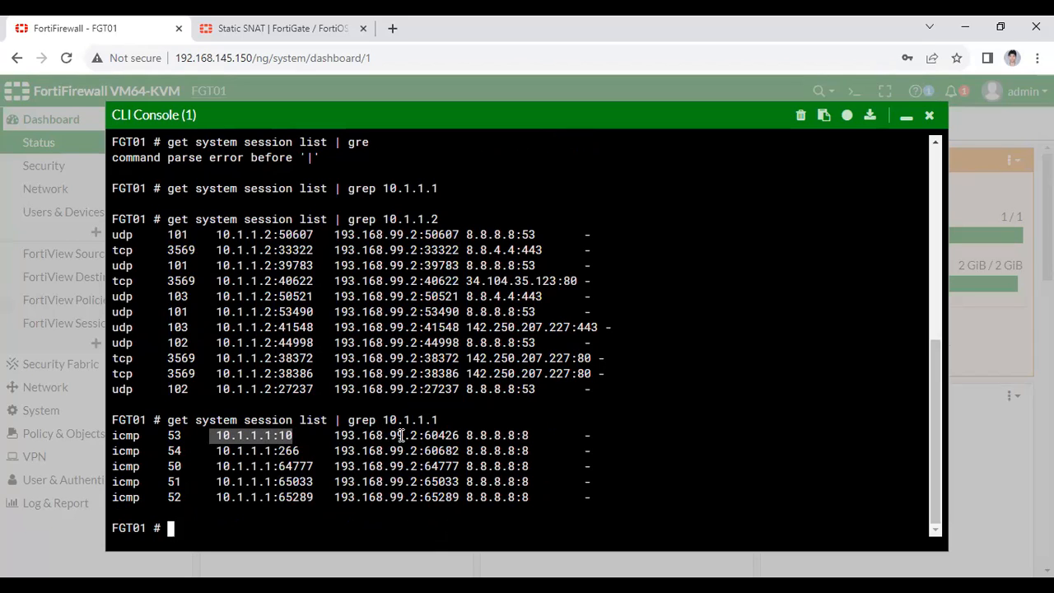
left_click_drag(419, 435, 347, 435)
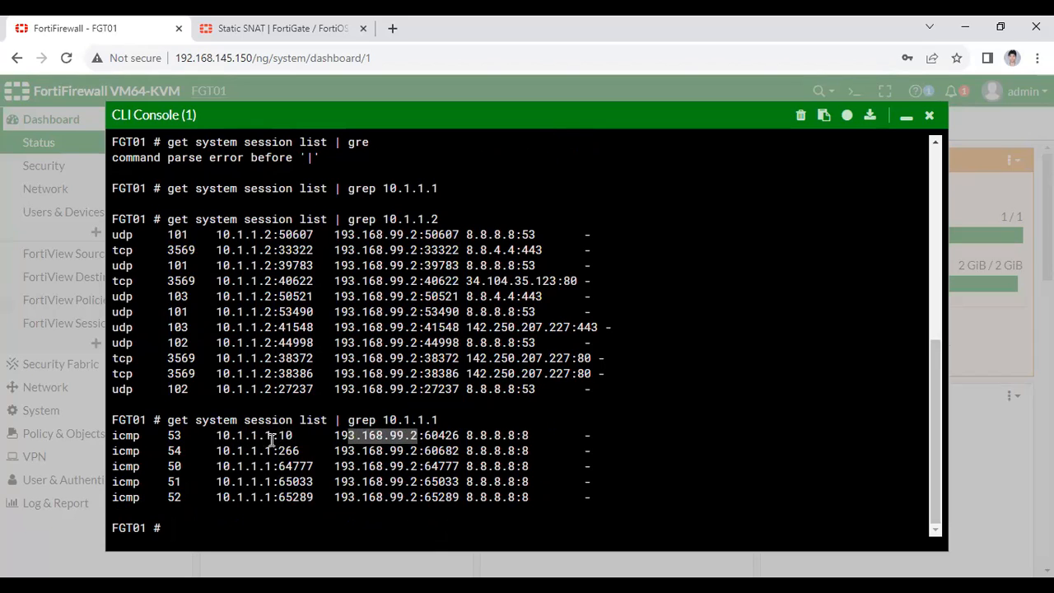
left_click(387, 435)
left_click_drag(419, 435, 335, 433)
left_click_drag(274, 435, 223, 434)
left_click_drag(414, 436, 350, 437)
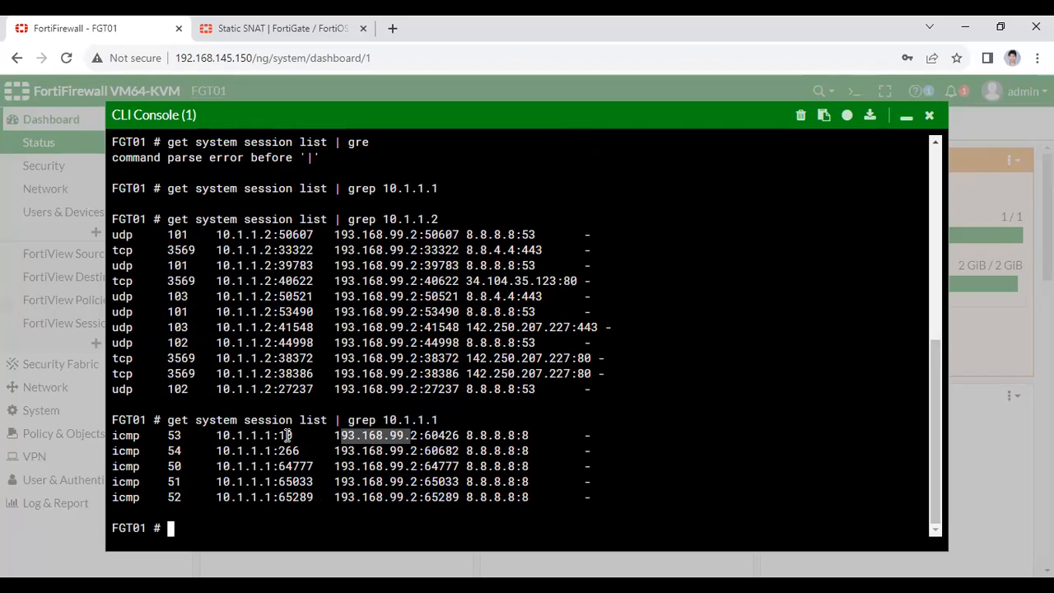
left_click_drag(275, 434, 216, 435)
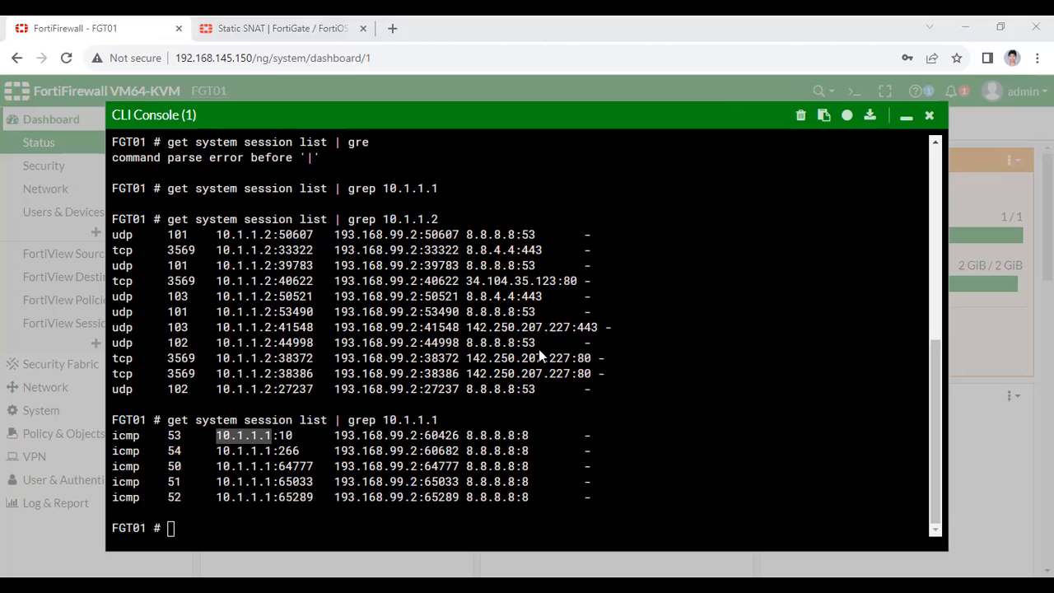
key("alt+Tab")
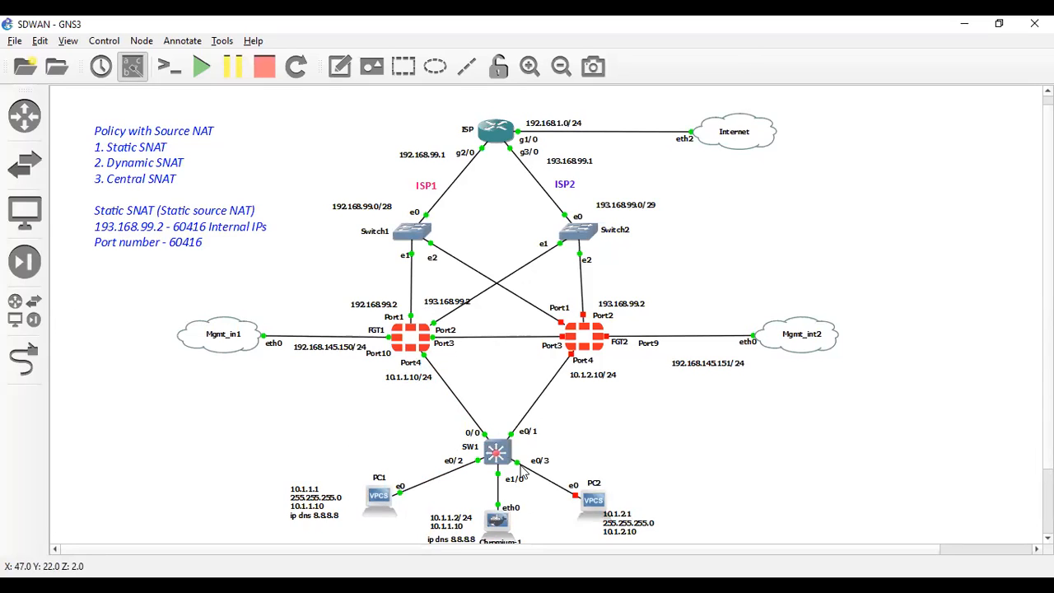
Step: Open the console of the Chromium-1 node in GNS3 and load google.com in its browser
right_click(499, 527)
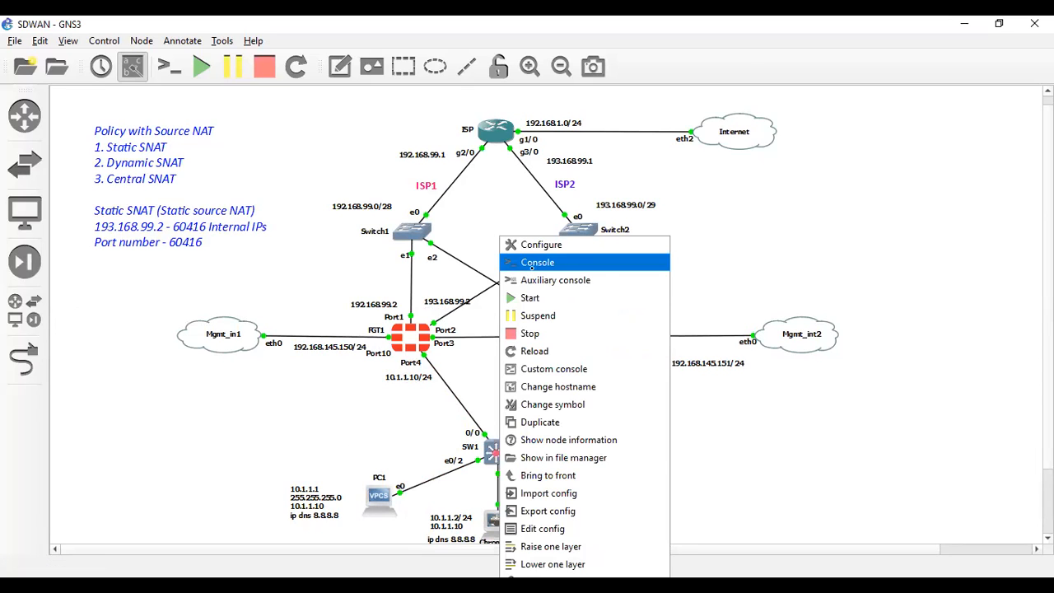
left_click(531, 263)
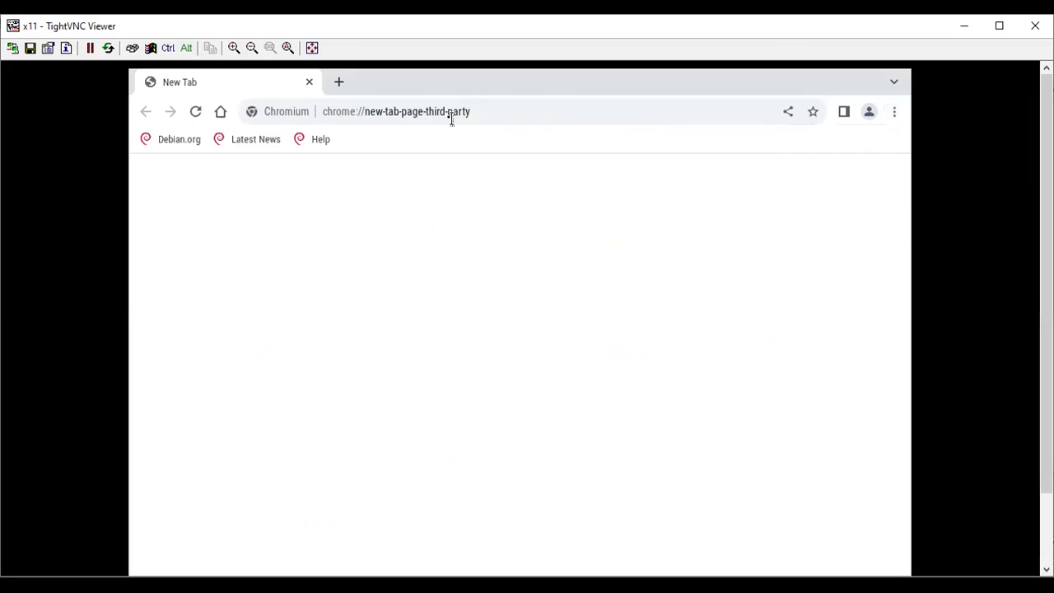
left_click(483, 107)
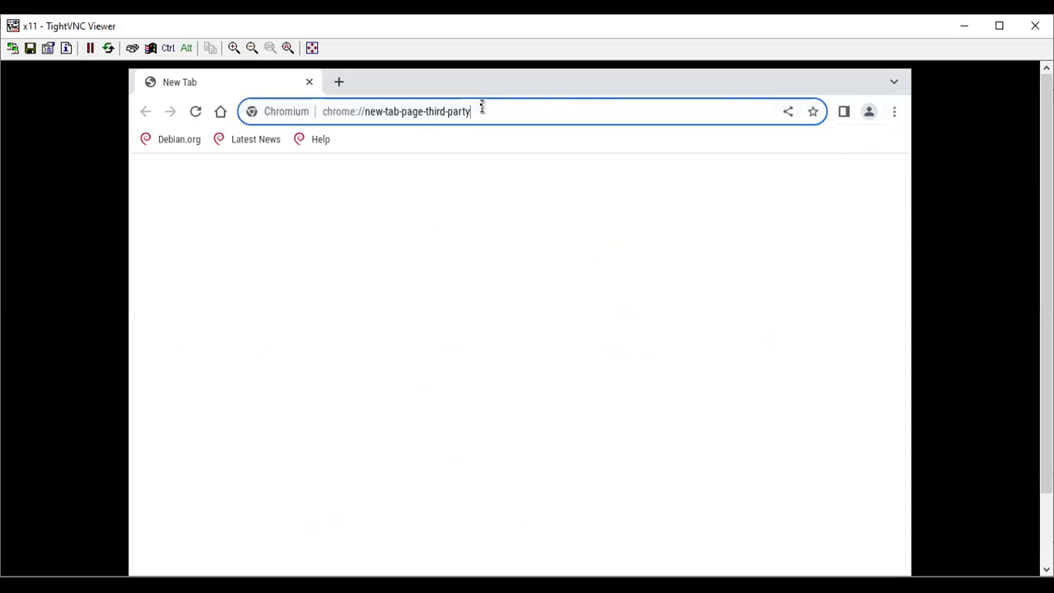
key("BackSpace")
type("google.com")
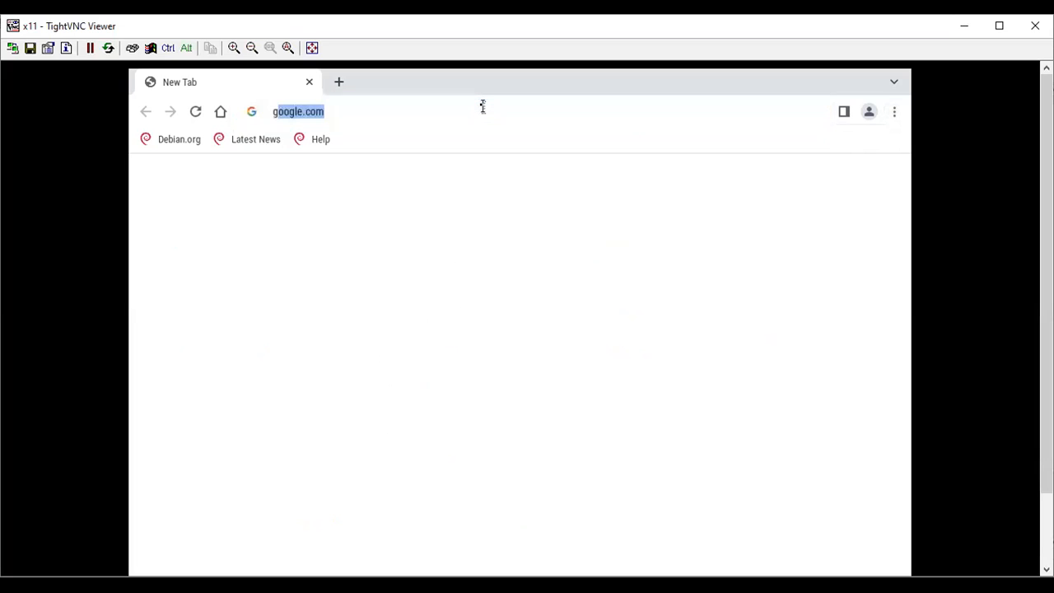
key("Return")
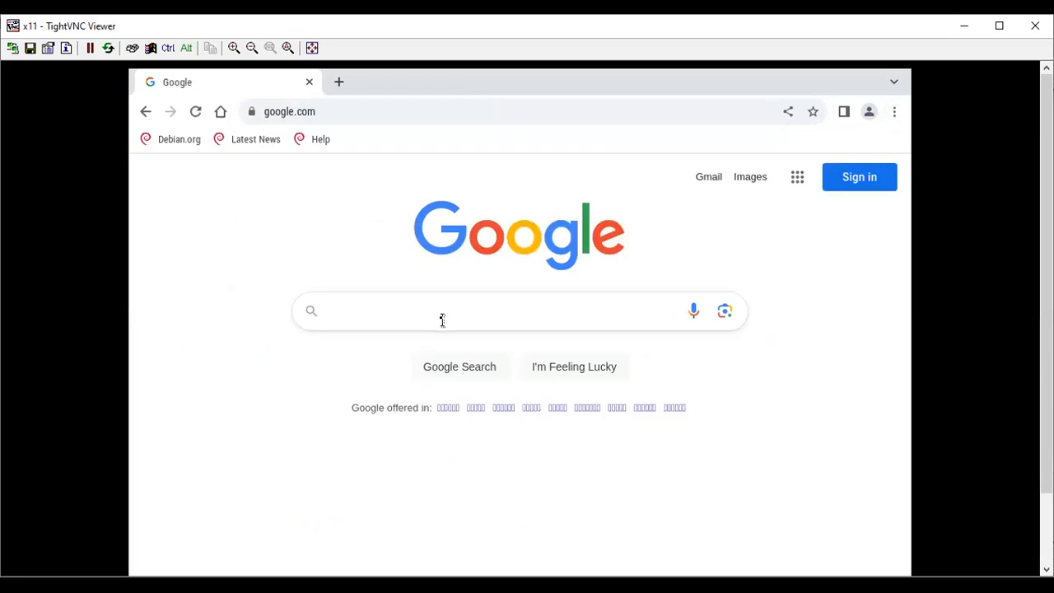
Step: Search Google for Amazon, open the sponsored Amazon India result and go back to the search results
left_click(442, 319)
type("azama")
key("BackSpace")
key("BackSpace")
key("BackSpace")
key("BackSpace")
type("maza")
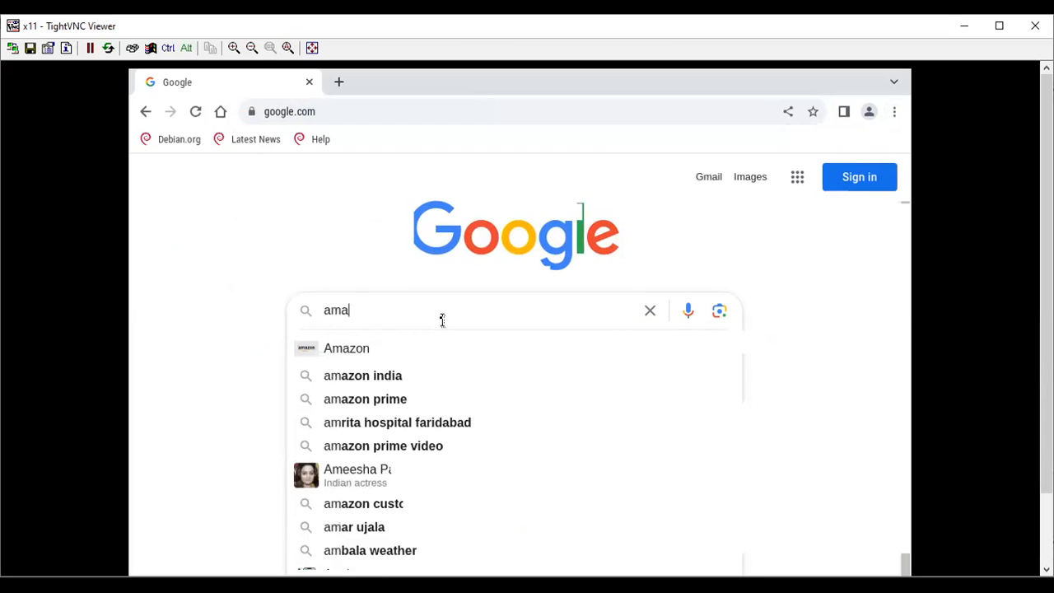
left_click(393, 348)
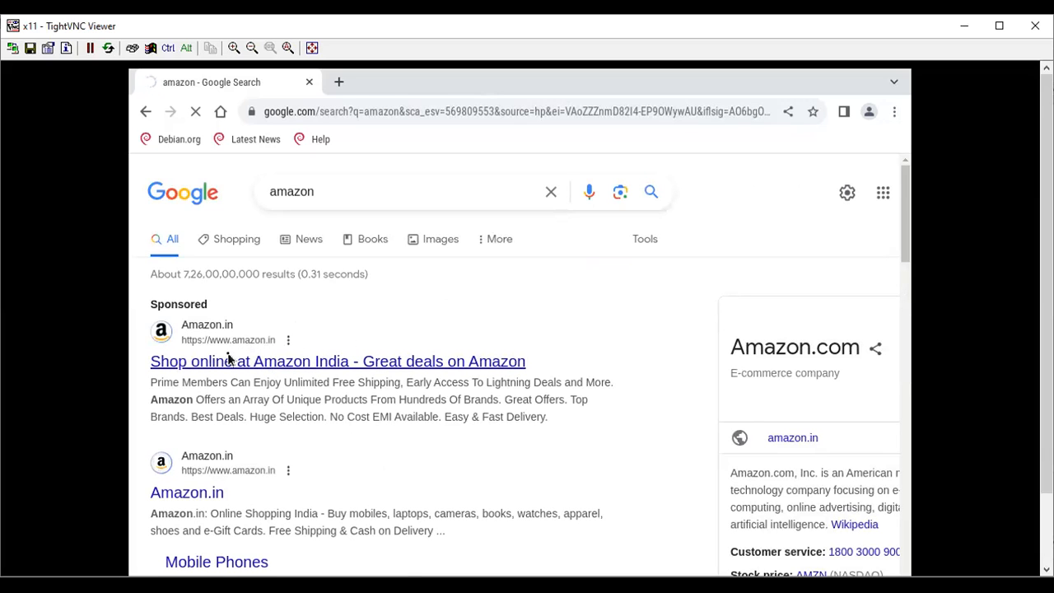
left_click(229, 359)
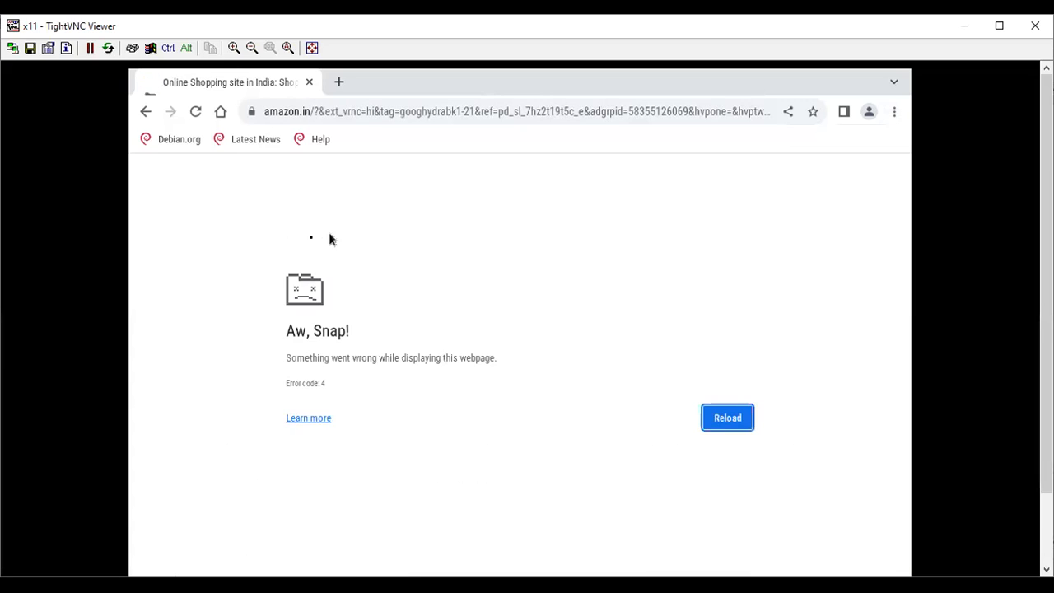
left_click(146, 113)
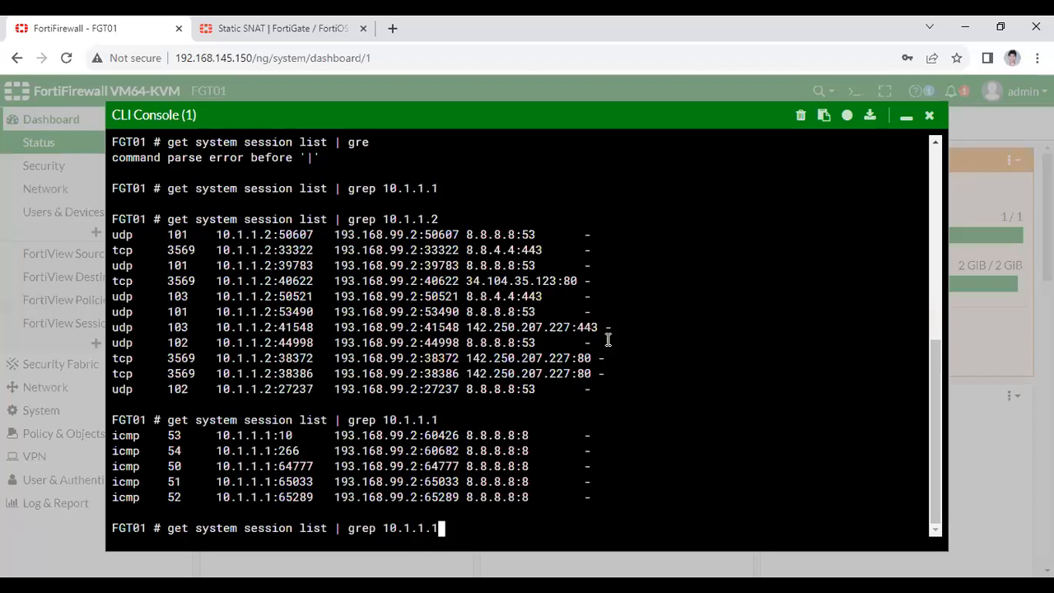
Step: In the FortiGate CLI console, list the sessions again with the grep filter changed to 10.1.1.2
key("BackSpace")
type("2")
key("Return")
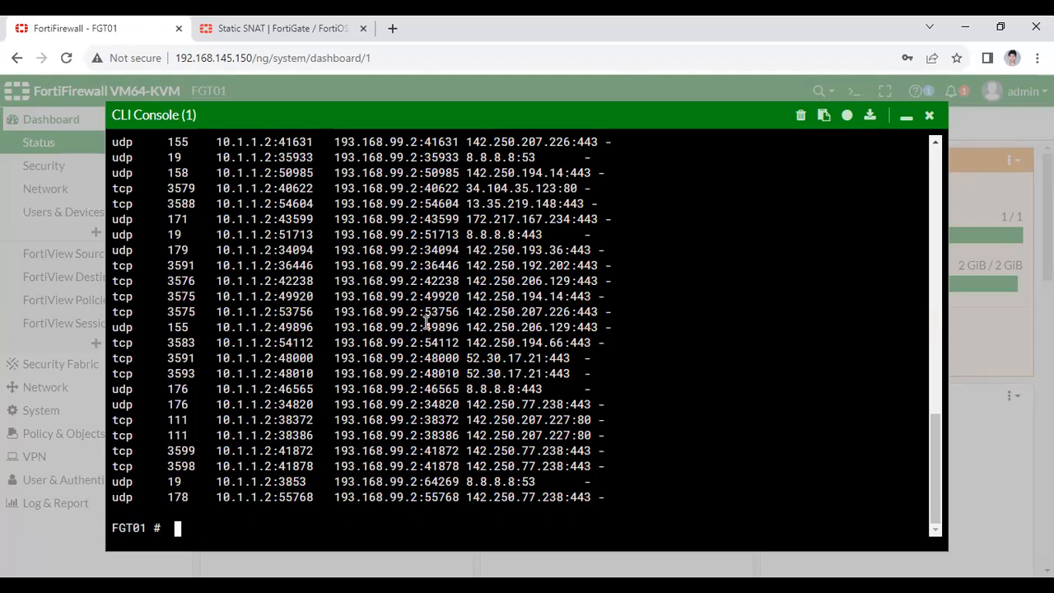
Step: Compare the source address, translated address, port and destination in the 10.1.1.2 UDP session that uses port 49896
left_click_drag(418, 327, 343, 328)
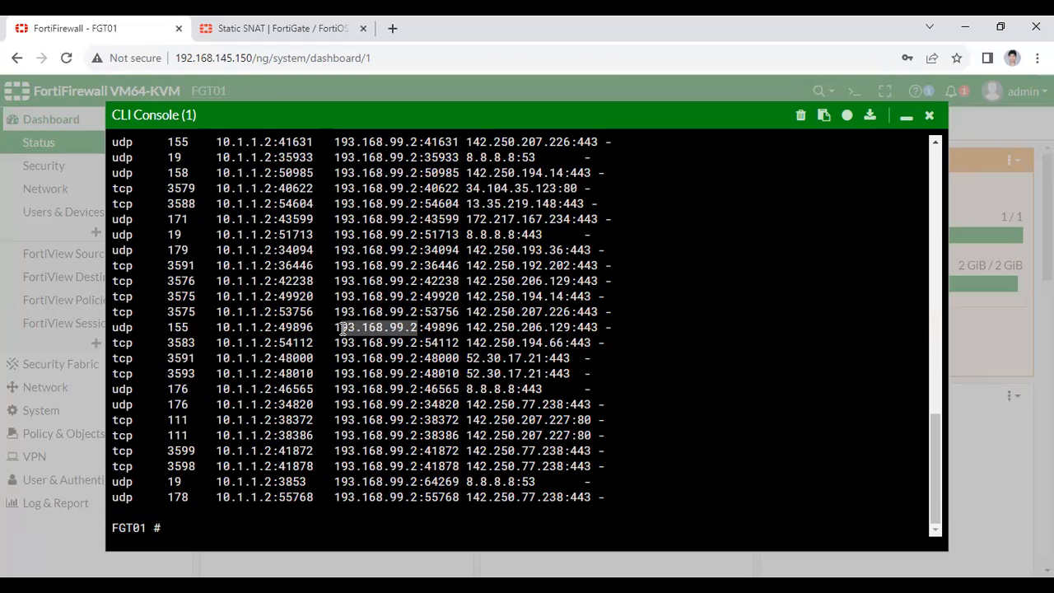
left_click_drag(223, 327, 274, 325)
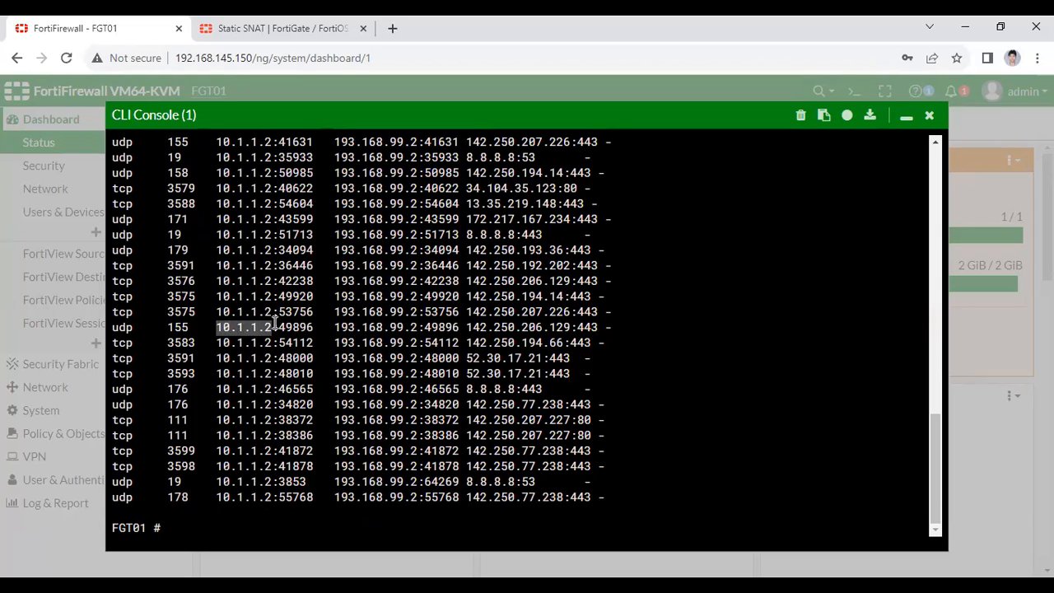
left_click(270, 325)
left_click_drag(270, 326, 227, 327)
left_click_drag(315, 326, 344, 326)
left_click(339, 327)
left_click(412, 327)
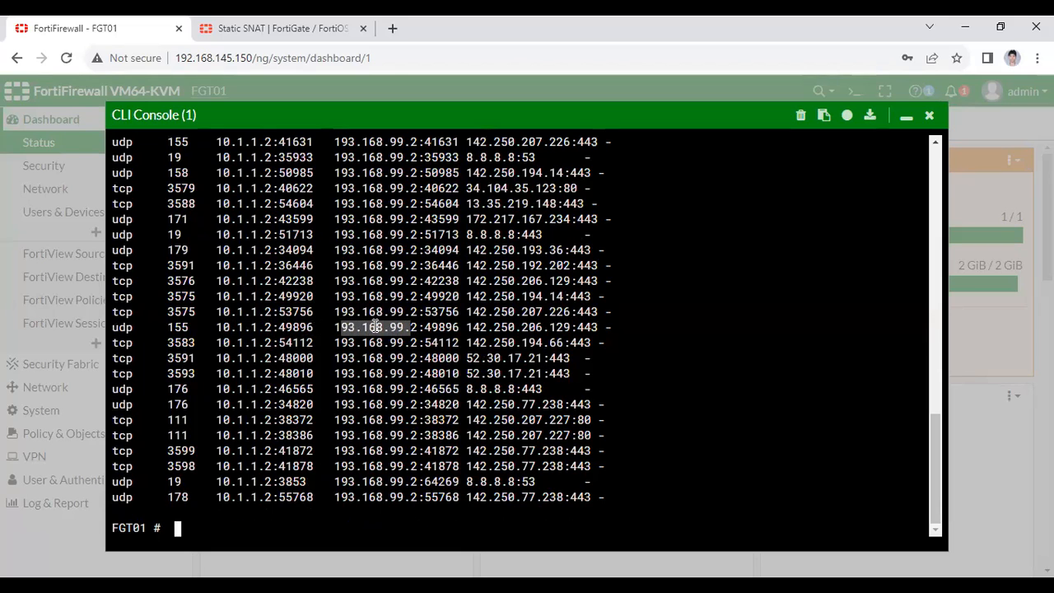
left_click(404, 327)
left_click_drag(416, 327, 341, 326)
left_click(424, 327)
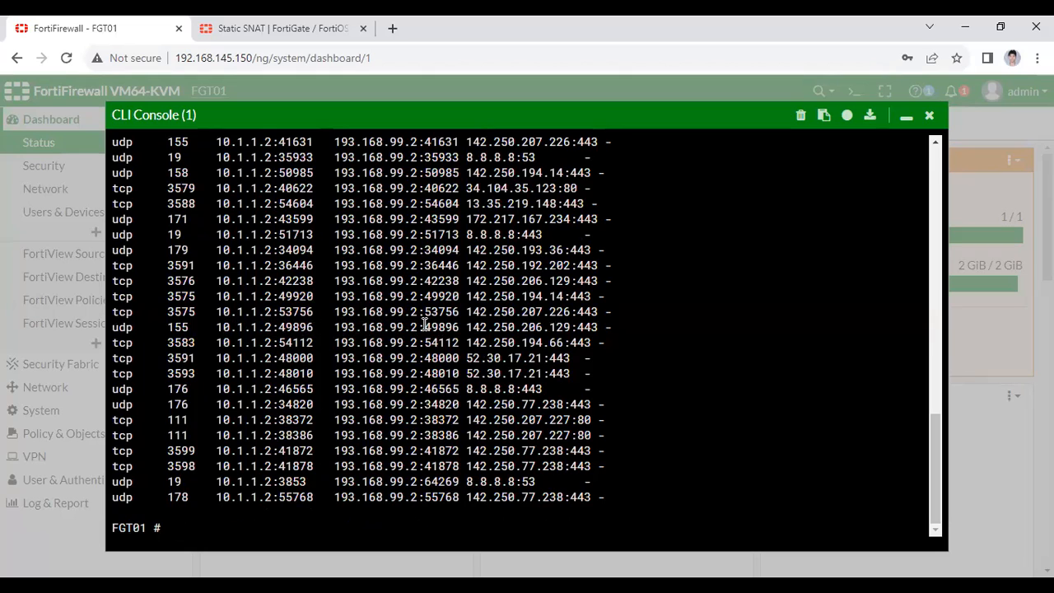
left_click_drag(424, 327, 462, 327)
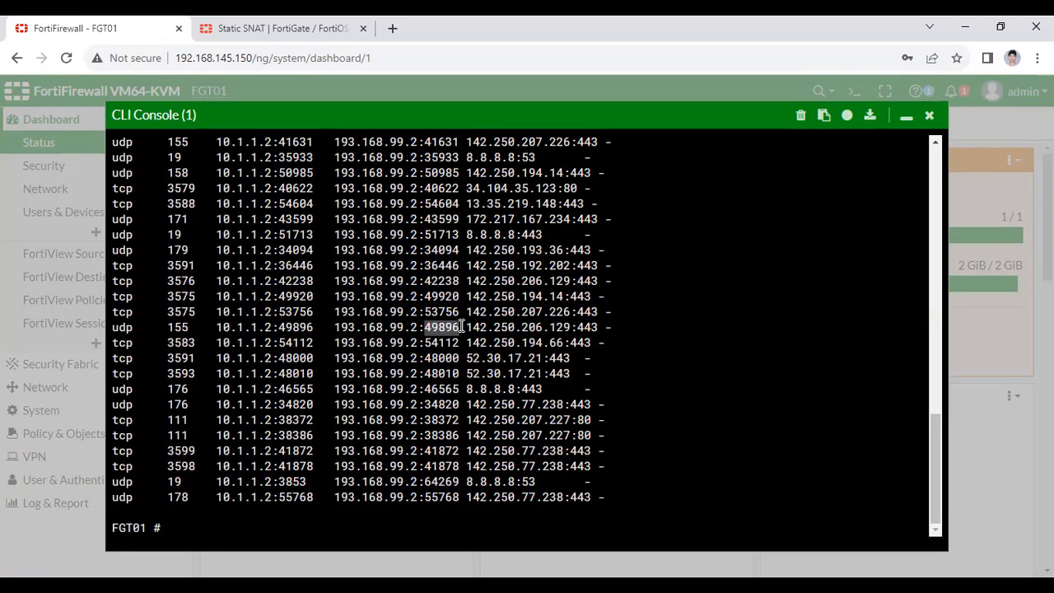
left_click_drag(467, 327, 578, 325)
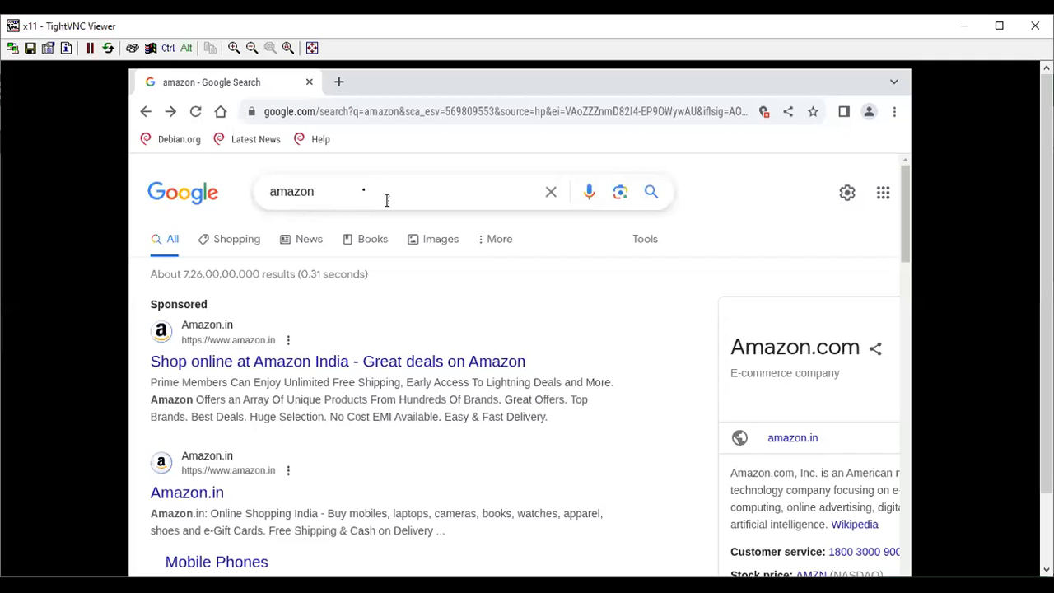
Step: Switch to the Chromium browser in TightVNC Viewer and replace the Google search with "bbc new"
left_click_drag(388, 200, 240, 186)
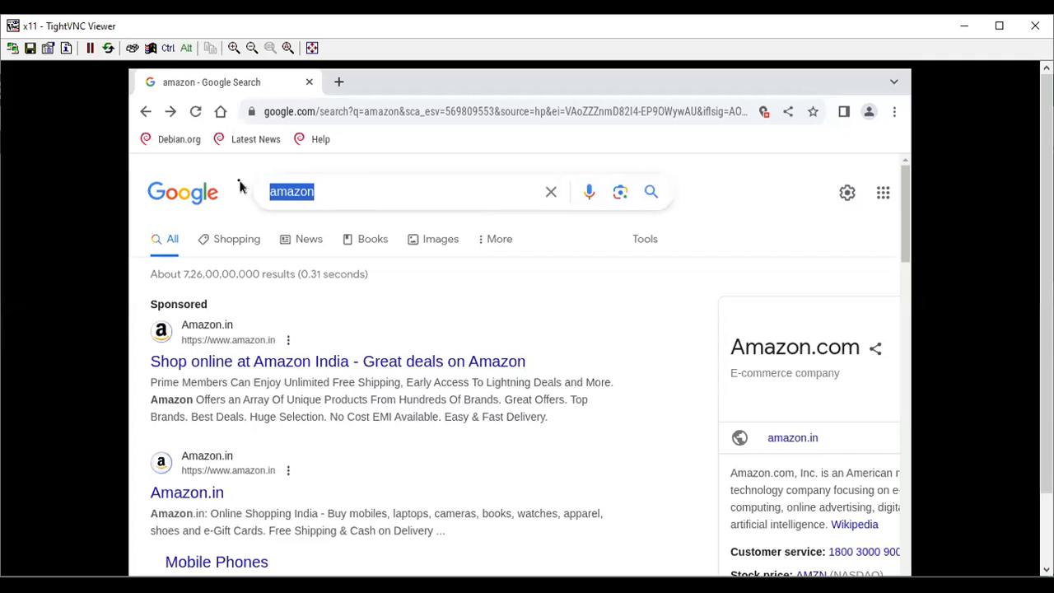
type("c")
key("BackSpace")
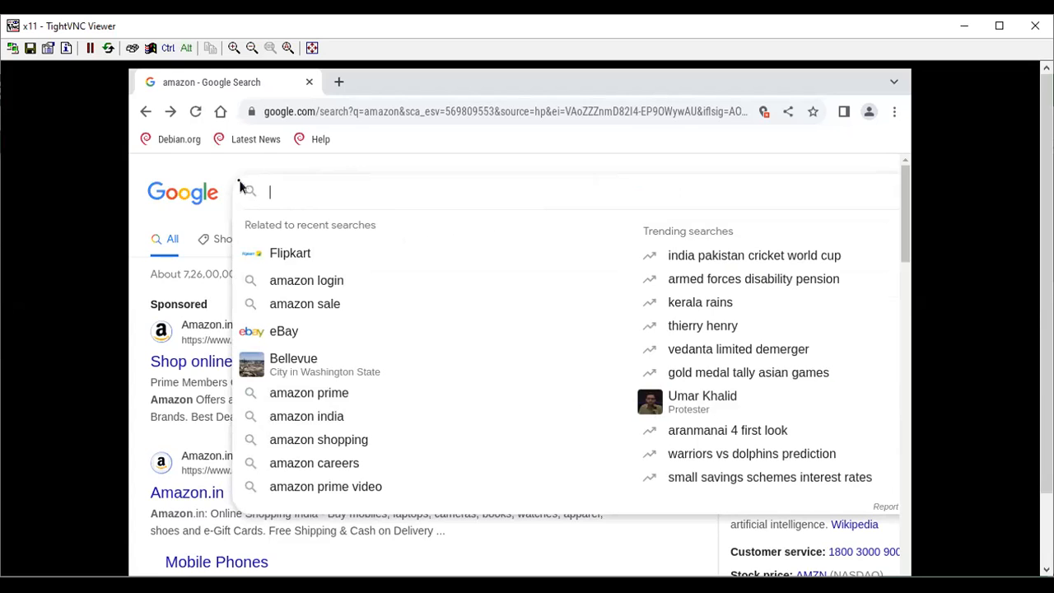
type("bbc new")
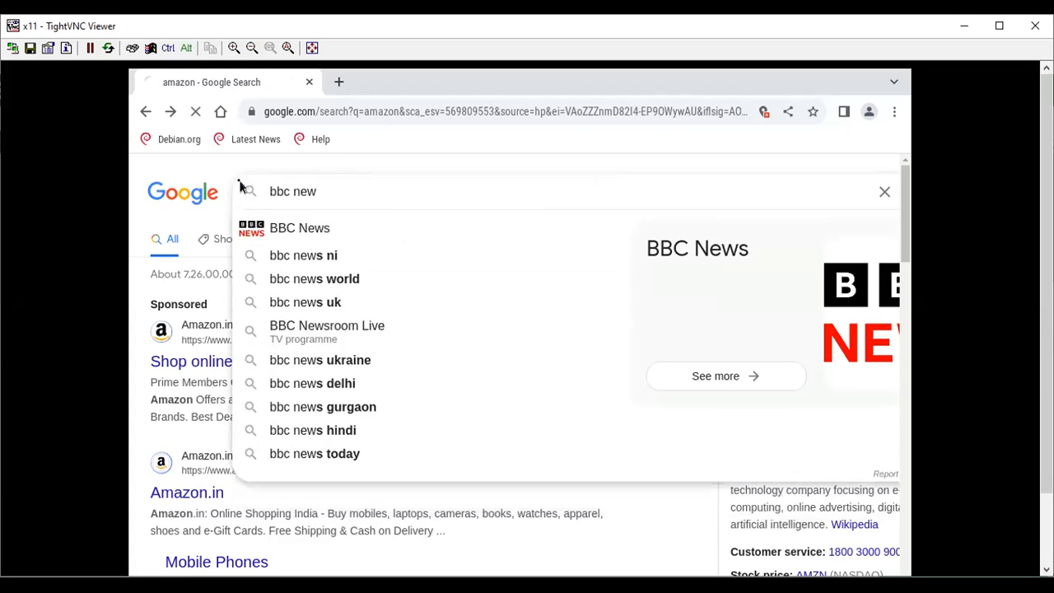
key("Return")
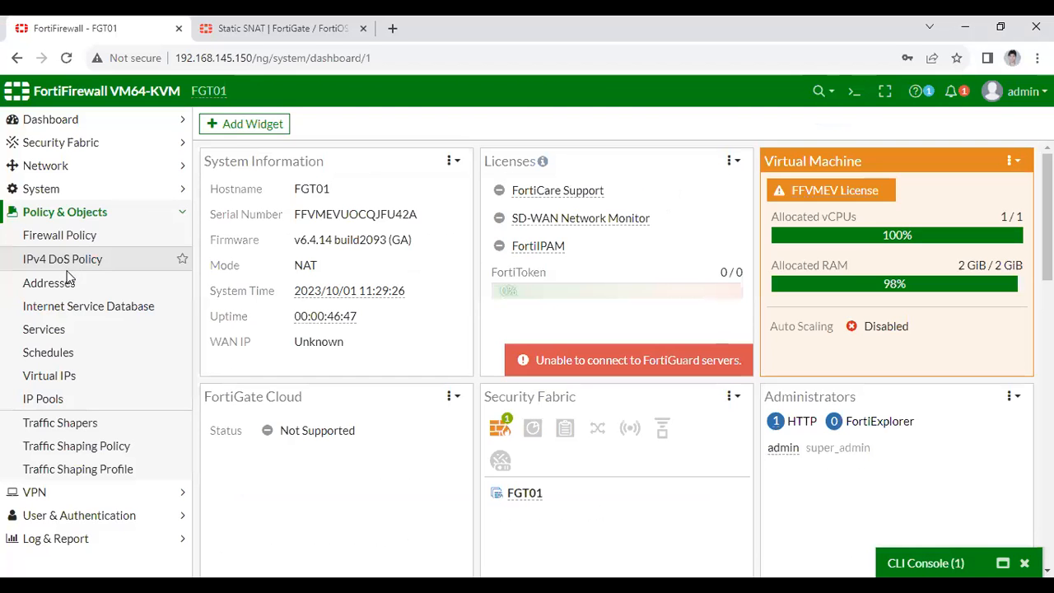
Step: In the FortiGate web interface, look through the firewall policy list and the forward traffic log
left_click(68, 237)
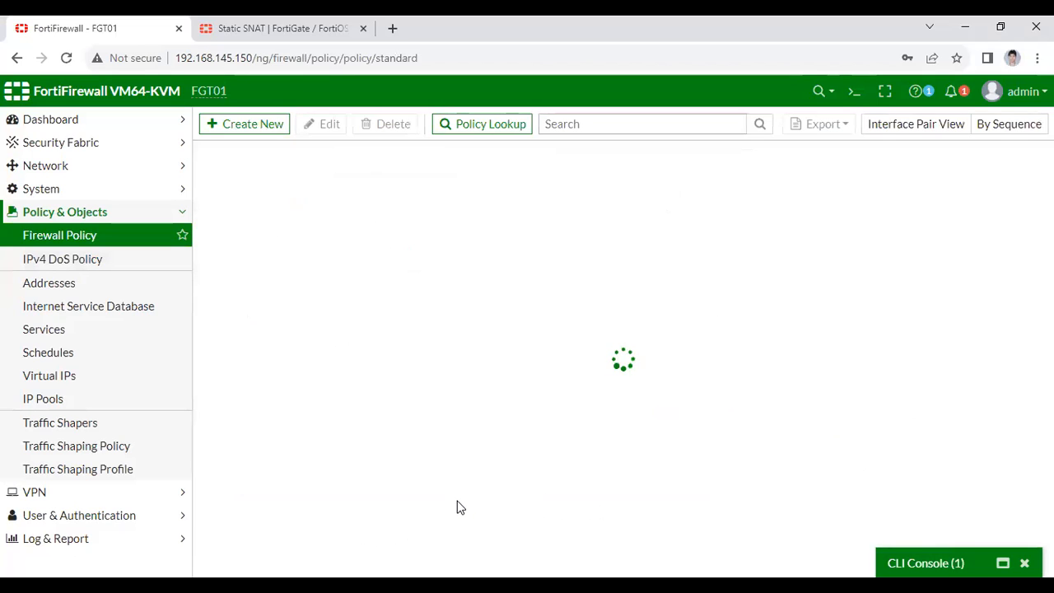
left_click_drag(559, 571, 797, 571)
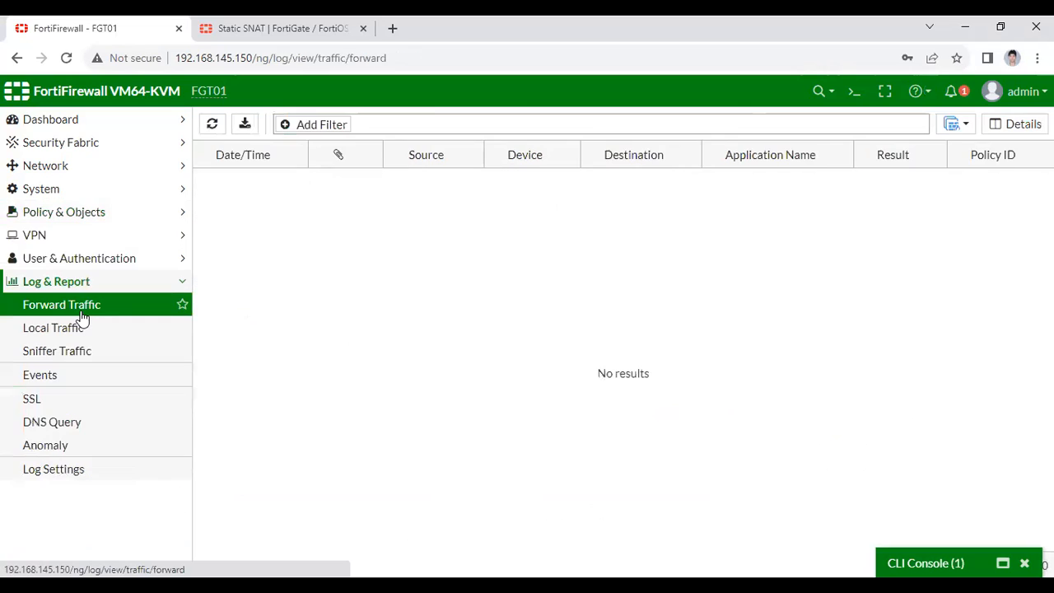
left_click(81, 328)
Step: Open FortiView Sources, drill down into source 10.1.1.2 and review its destinations
left_click(86, 123)
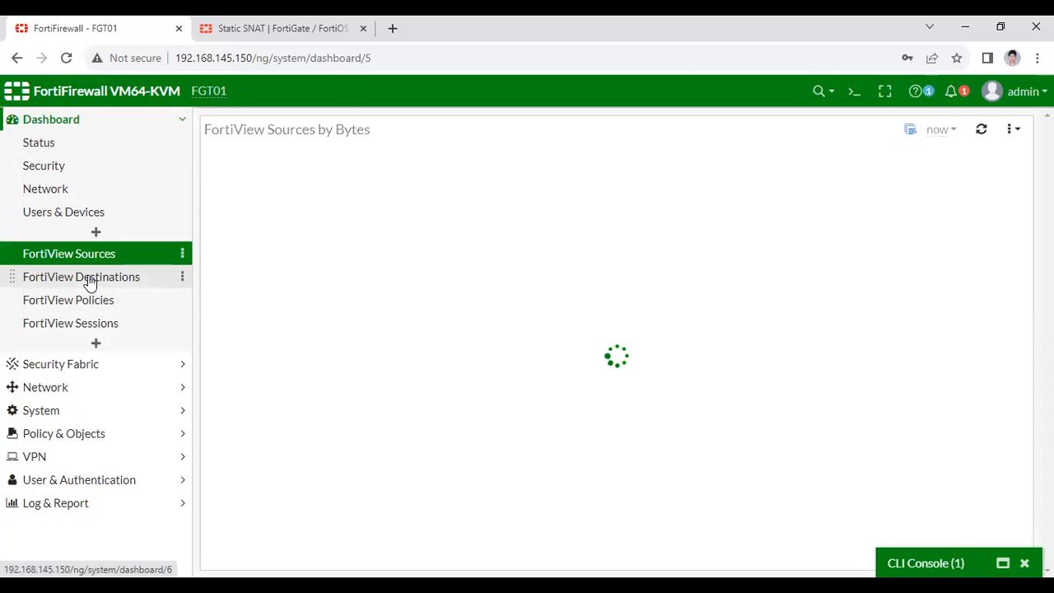
double_click(308, 235)
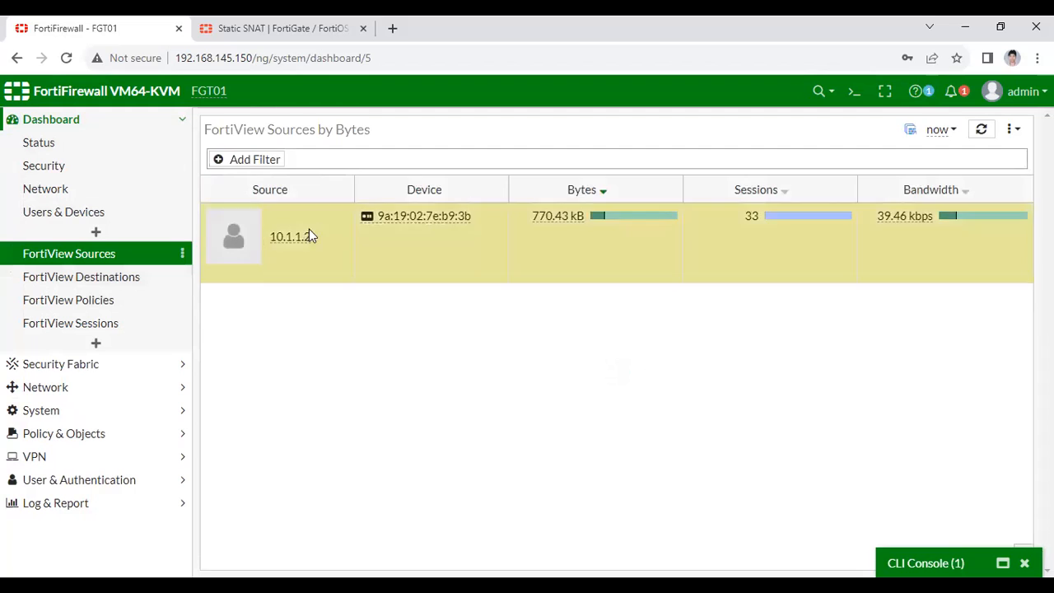
scroll(426, 447, "down", 5)
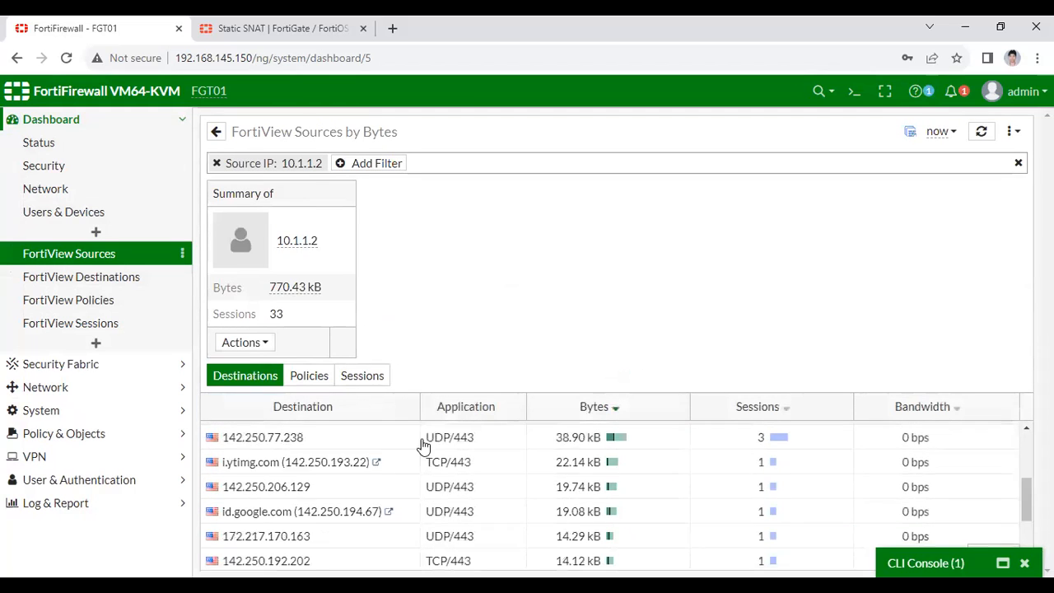
scroll(442, 457, "up", 1)
scroll(732, 489, "up", 4)
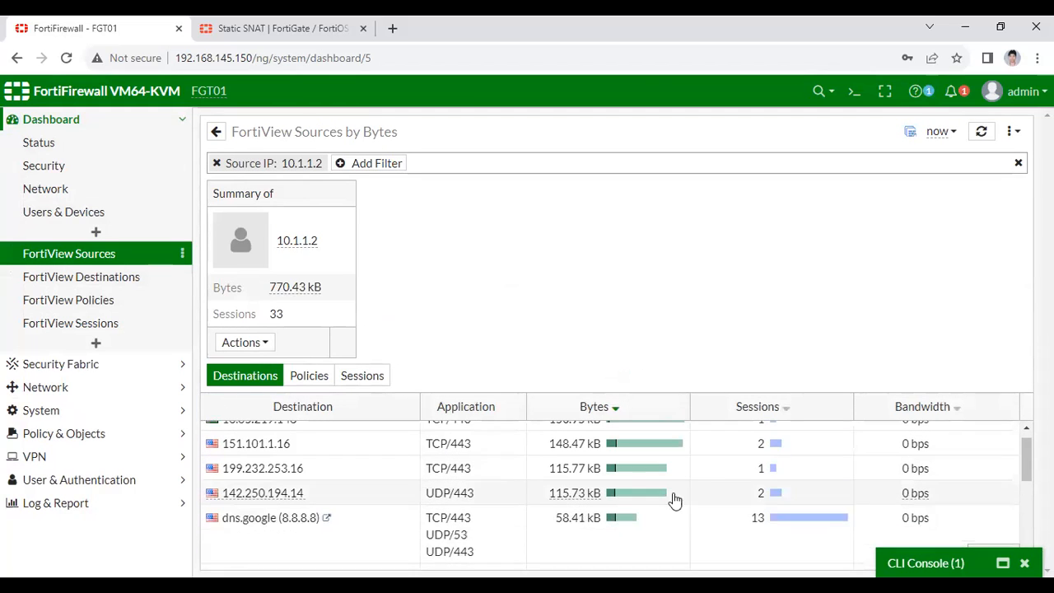
scroll(684, 510, "down", 2)
scroll(347, 431, "up", 2)
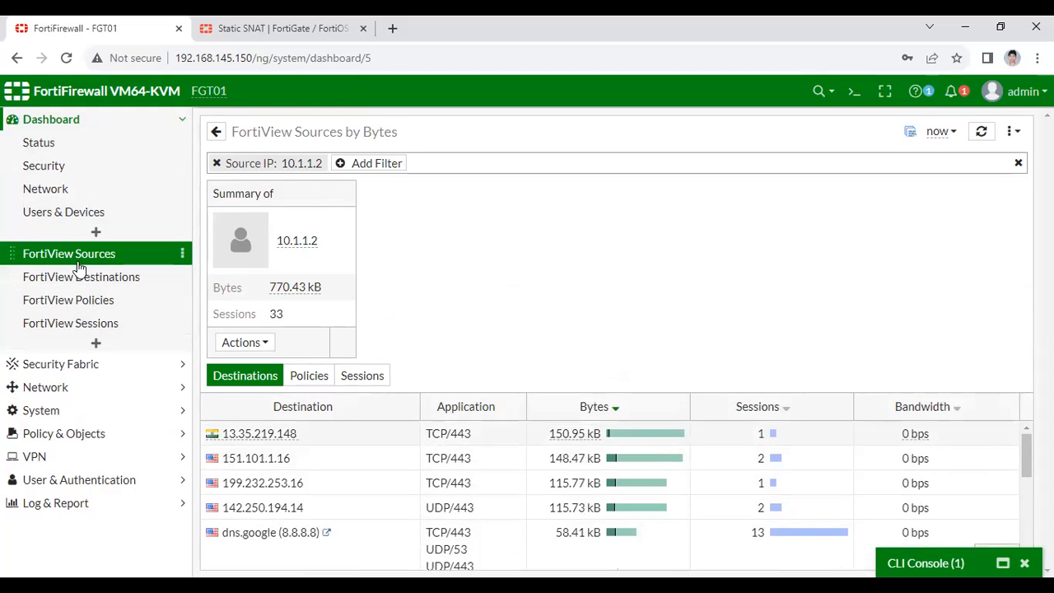
scroll(341, 489, "down", 3)
scroll(336, 489, "up", 3)
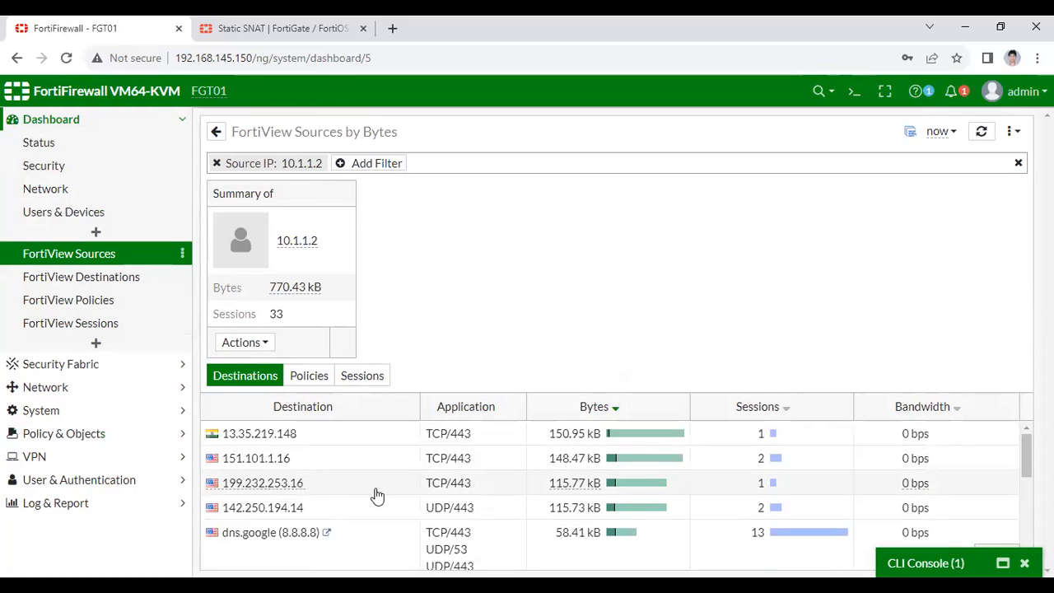
scroll(420, 498, "down", 4)
scroll(419, 497, "down", 5)
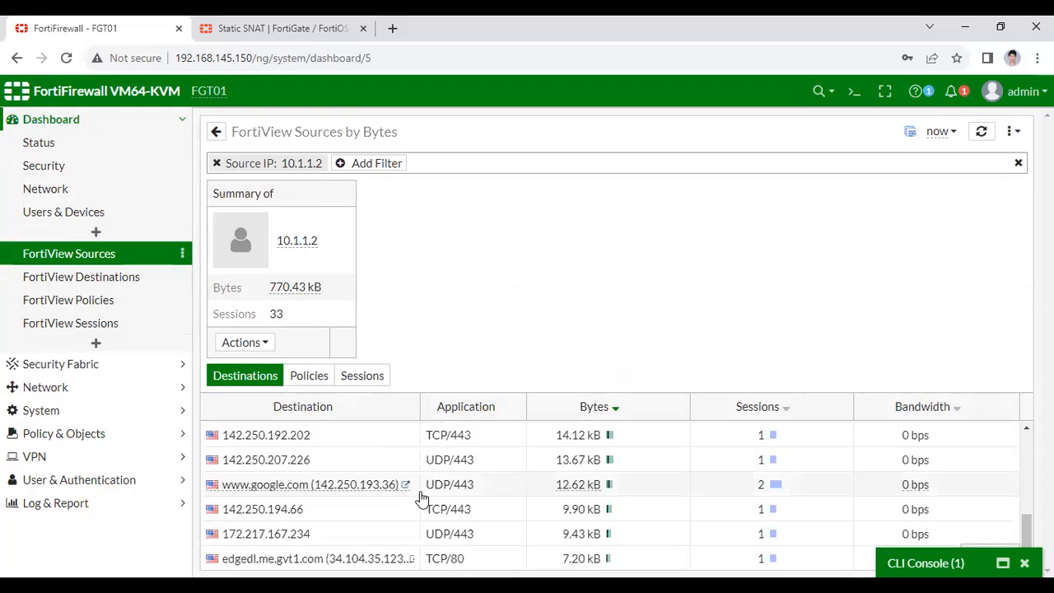
Step: Open FortiView Destinations and review the destinations with their applications and sessions
left_click(132, 278)
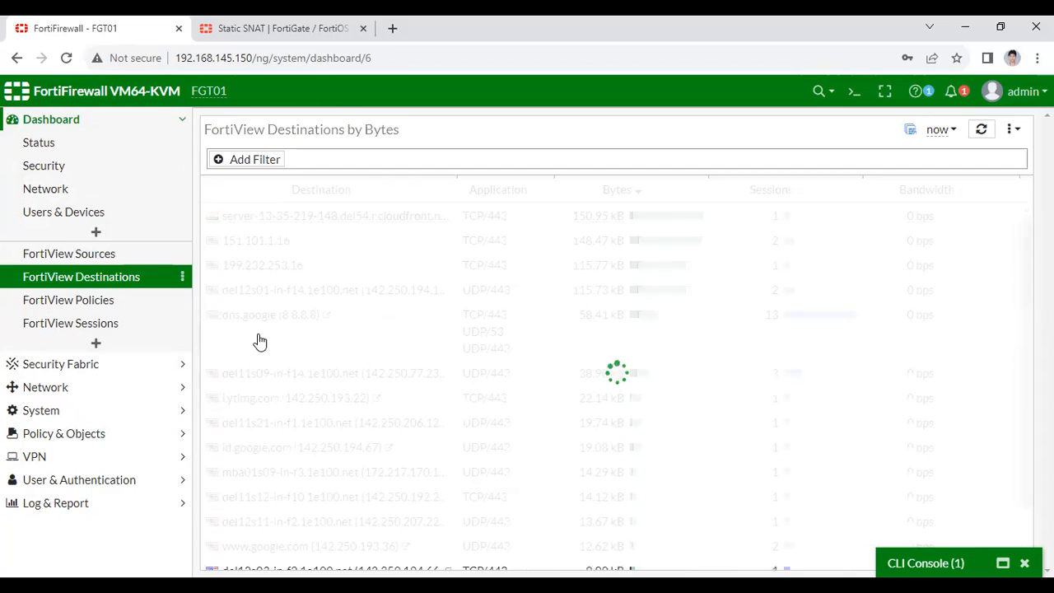
scroll(391, 415, "down", 1)
scroll(387, 422, "up", 1)
scroll(387, 421, "down", 1)
scroll(377, 428, "up", 1)
scroll(371, 424, "down", 1)
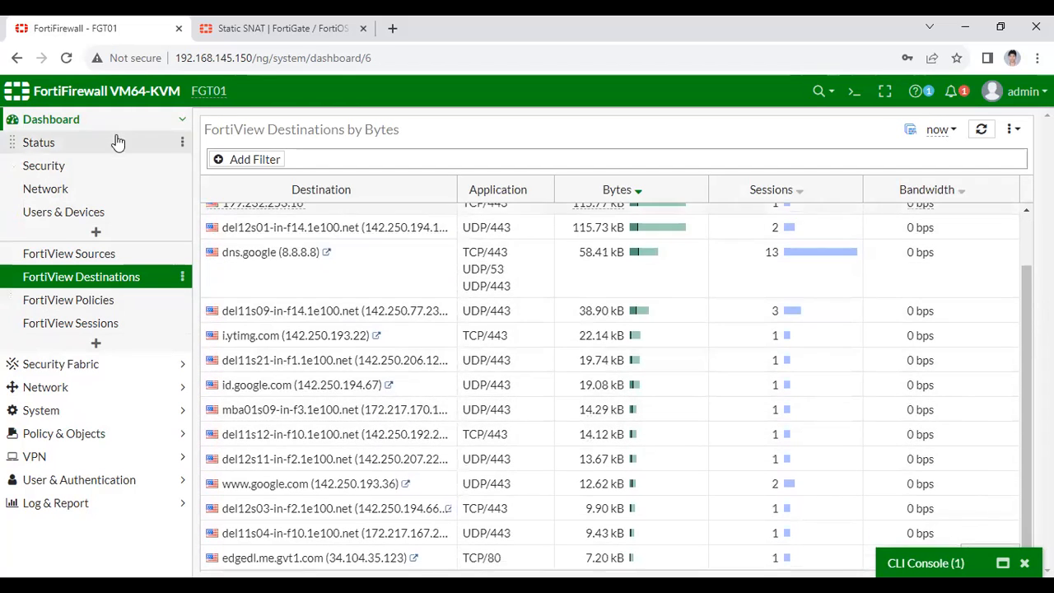
Step: Return to the Status dashboard and switch to the GNS3 topology to review the static SNAT notes
left_click(69, 123)
left_click(78, 147)
left_click(63, 123)
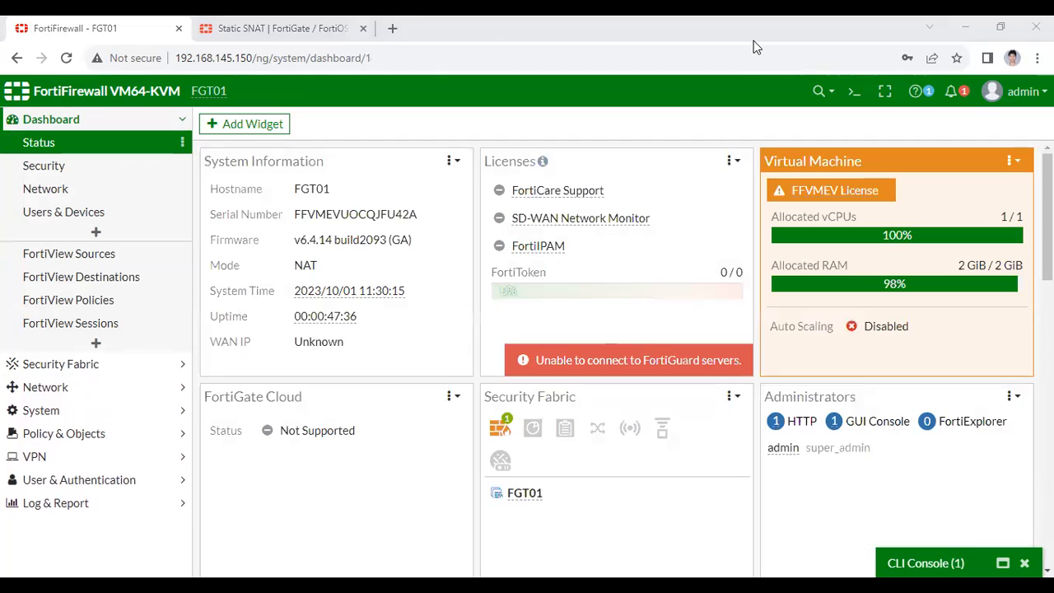
key("alt+Tab")
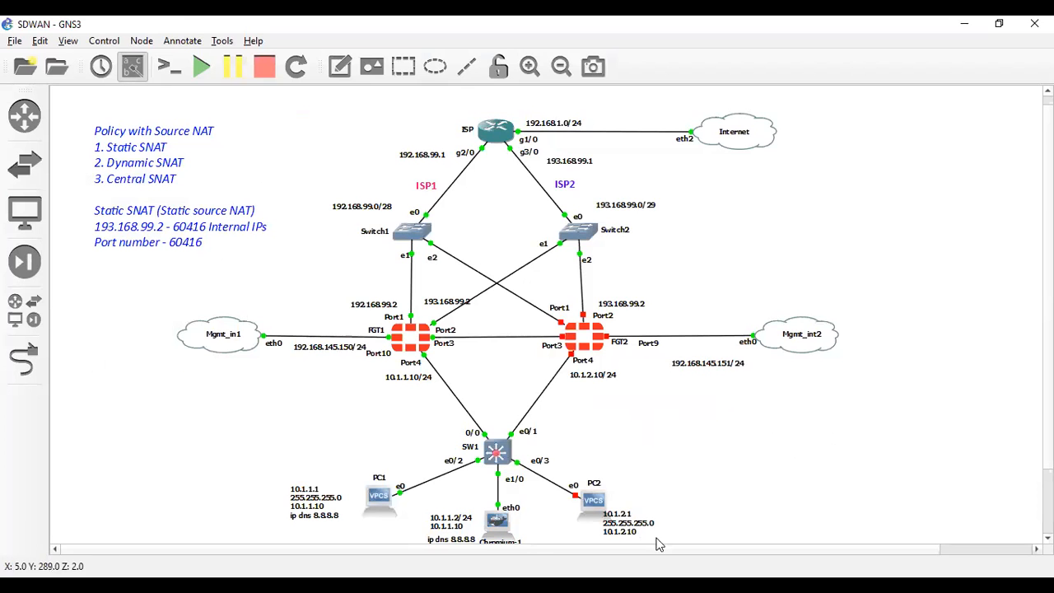
key("alt+Tab")
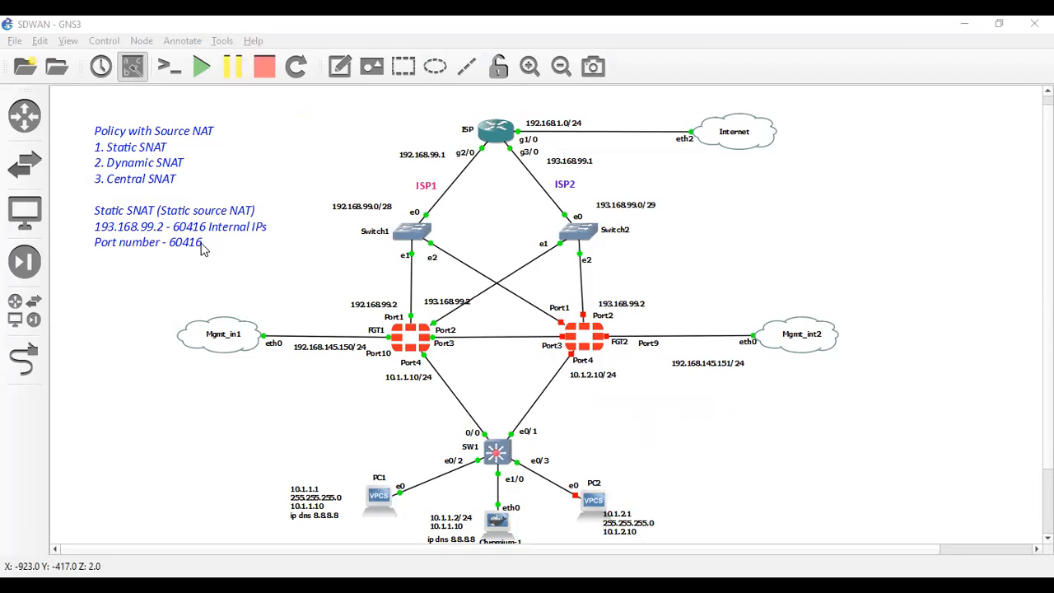
left_click(289, 283)
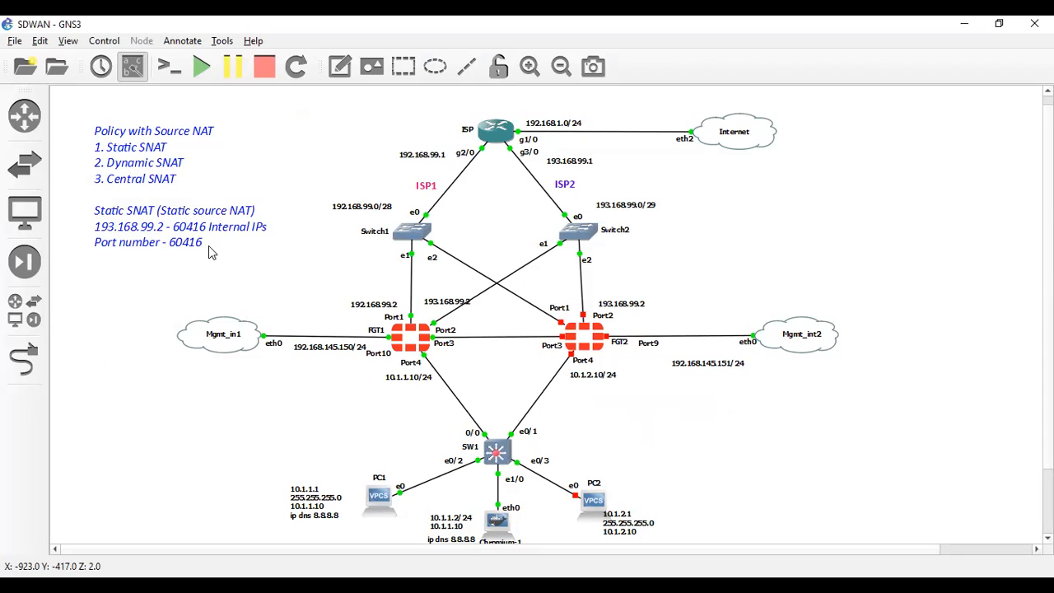